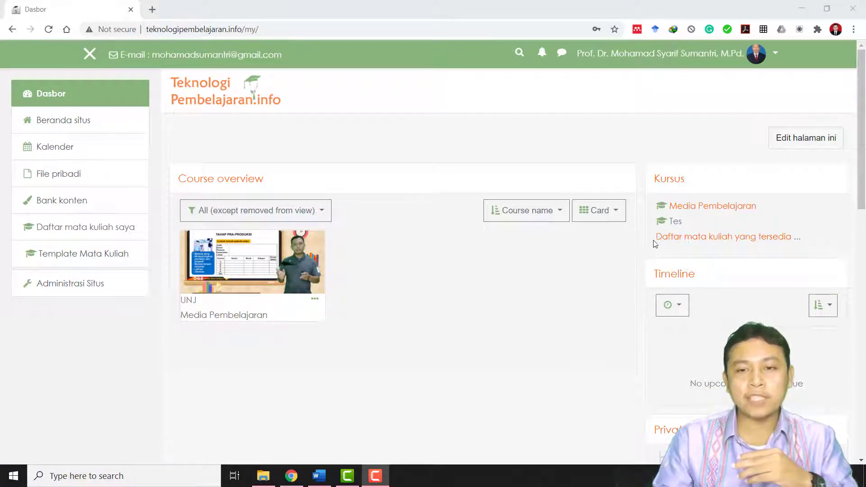
# - Open the Media Pembelajaran course from the list of available courses
pyautogui.click(707, 242)
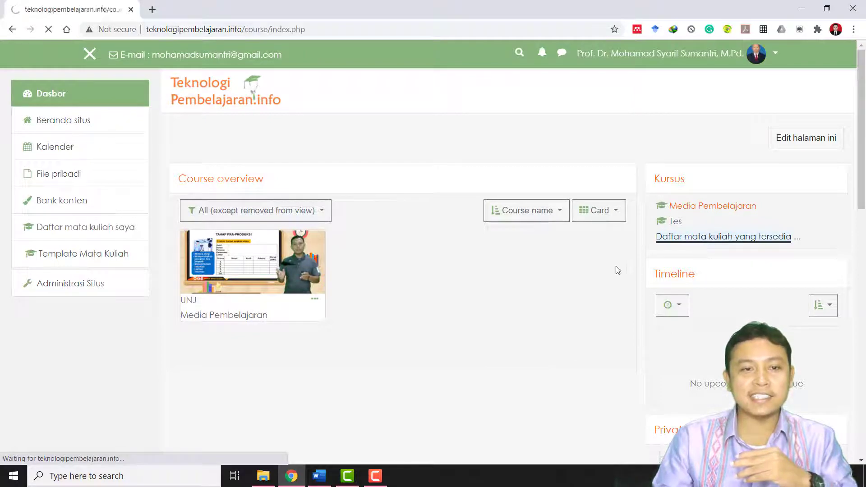
pyautogui.scroll(-3, 426, 326)
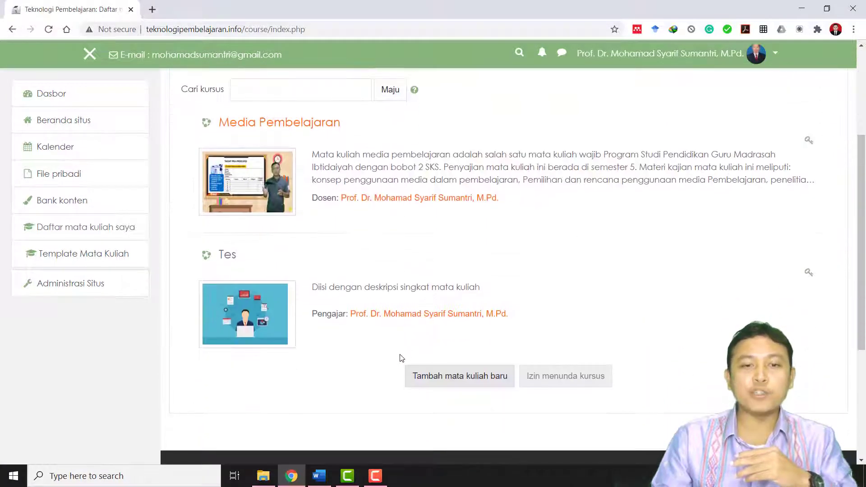
pyautogui.scroll(2, 400, 358)
pyautogui.scroll(-2, 389, 329)
pyautogui.scroll(-1, 391, 330)
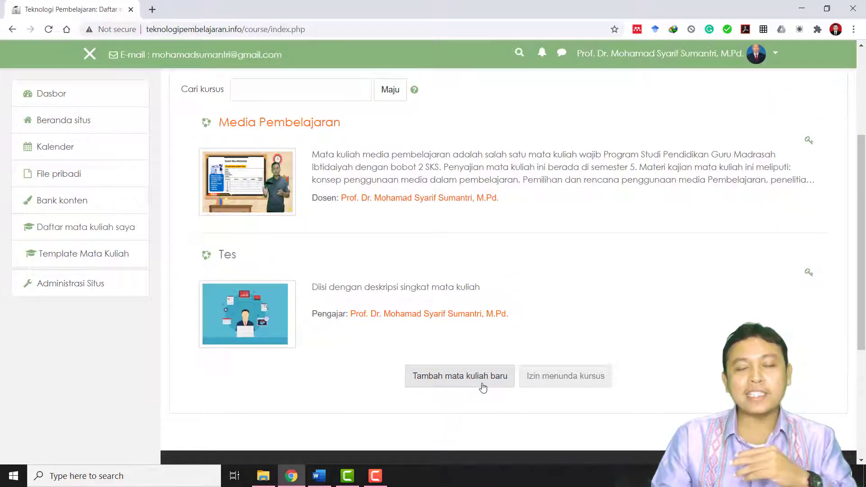
pyautogui.scroll(4, 536, 299)
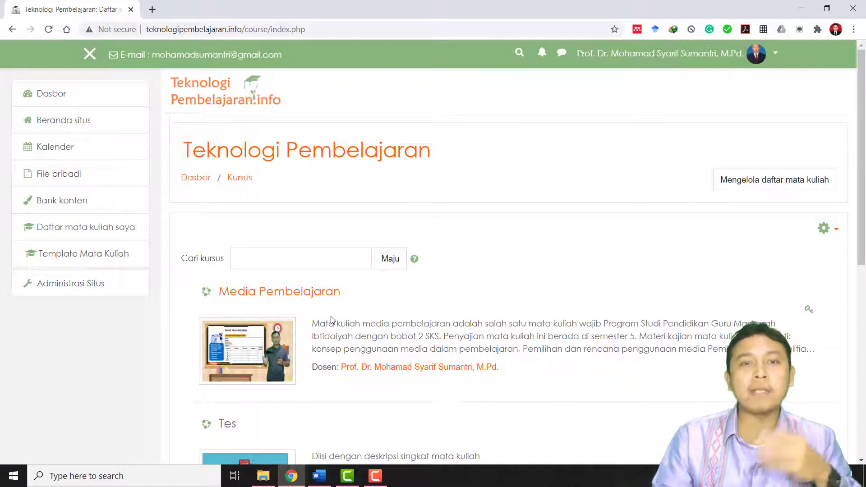
pyautogui.click(279, 300)
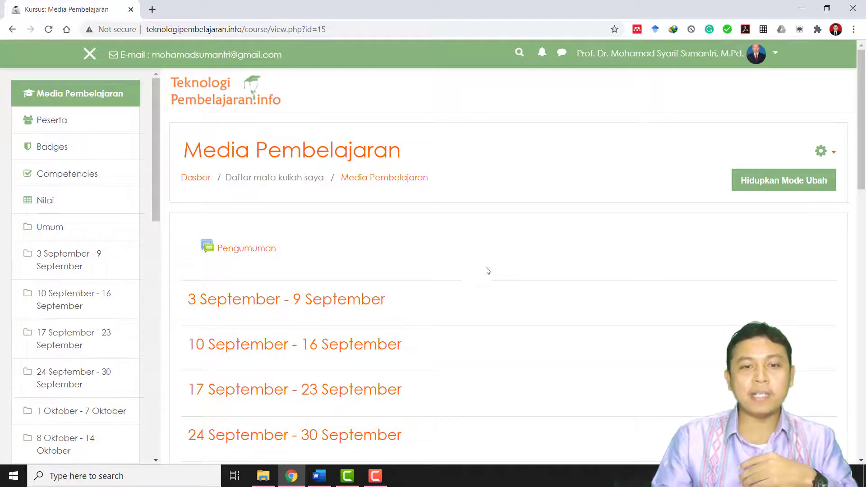
# - Change the day of the Media Pembelajaran course's start date to 2 in the course settings and save
pyautogui.scroll(-5, 483, 289)
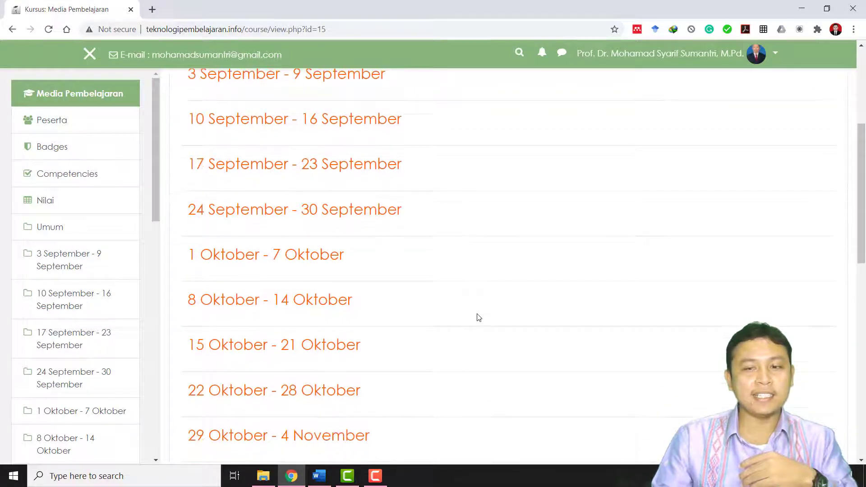
pyautogui.scroll(5, 479, 318)
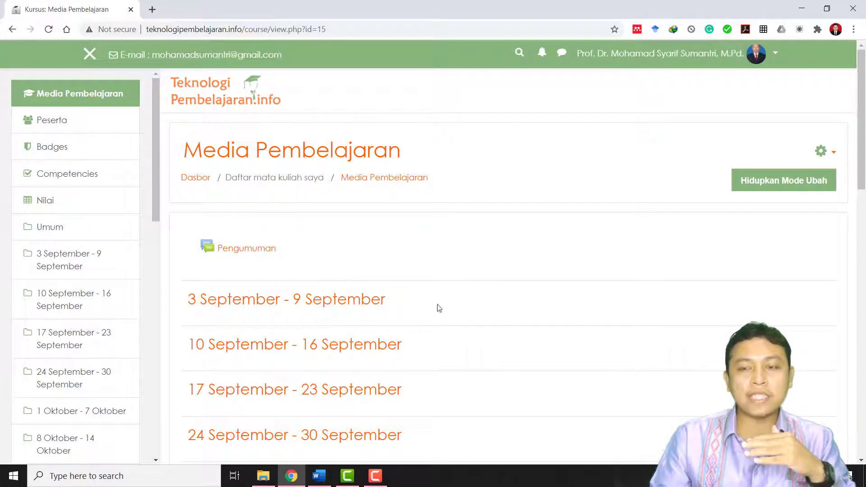
pyautogui.click(824, 158)
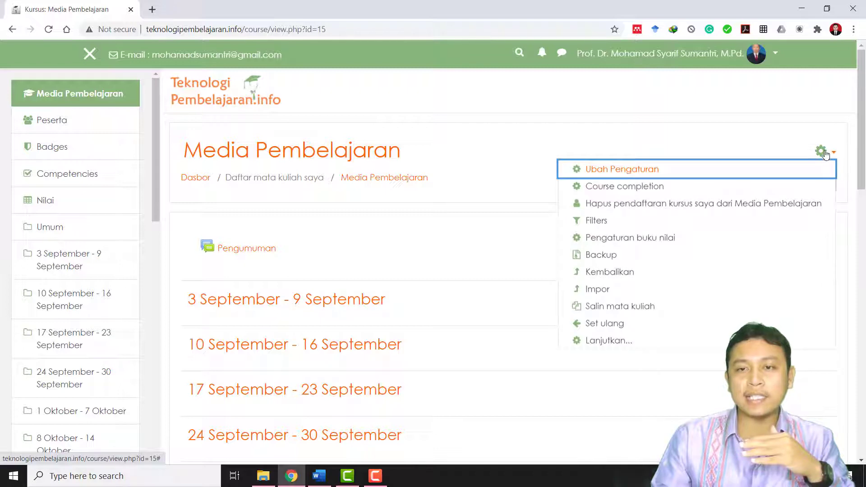
pyautogui.click(618, 171)
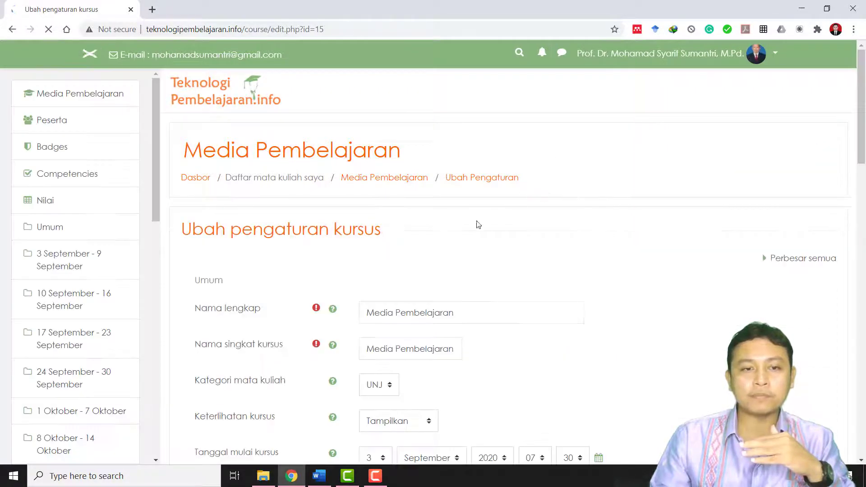
pyautogui.scroll(-4, 367, 357)
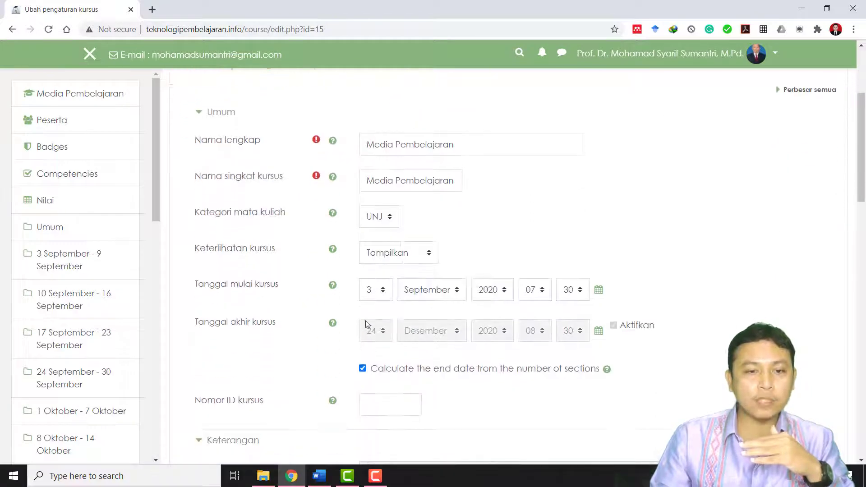
pyautogui.click(379, 291)
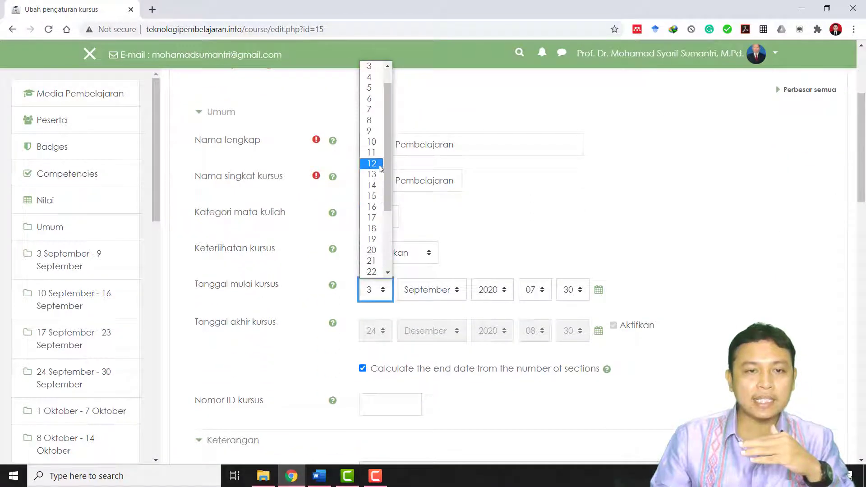
pyautogui.scroll(1, 382, 158)
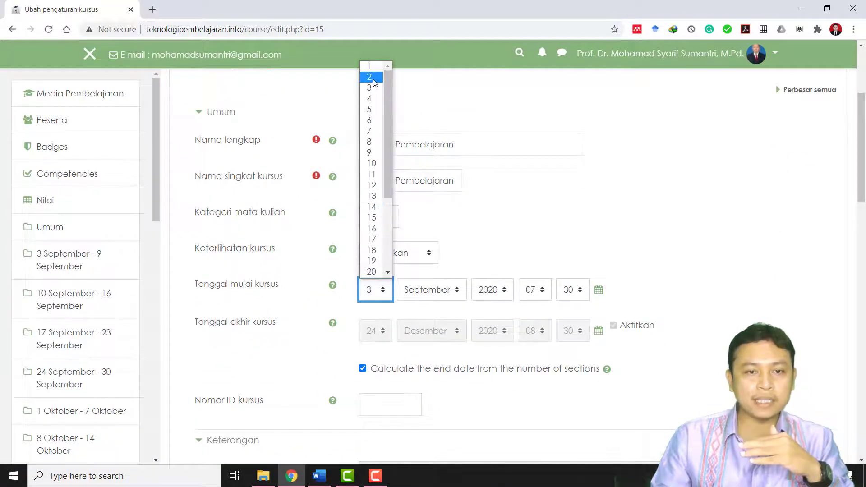
pyautogui.click(374, 78)
pyautogui.scroll(-9, 363, 399)
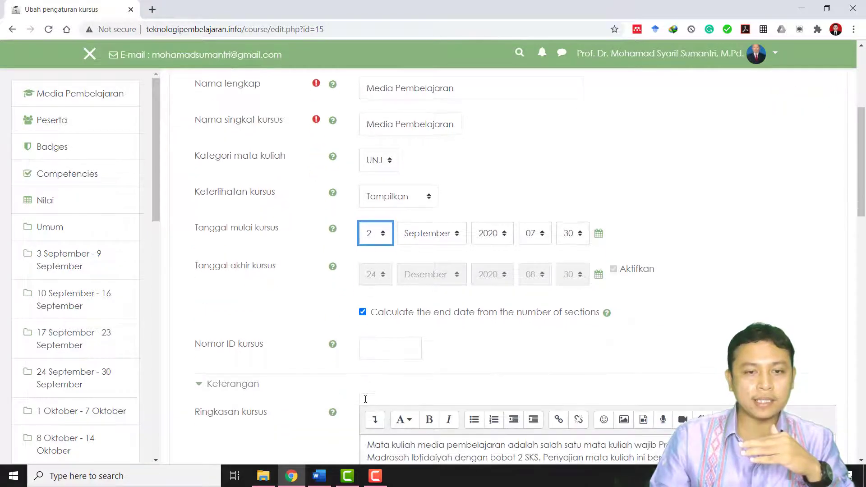
pyautogui.scroll(-10, 366, 400)
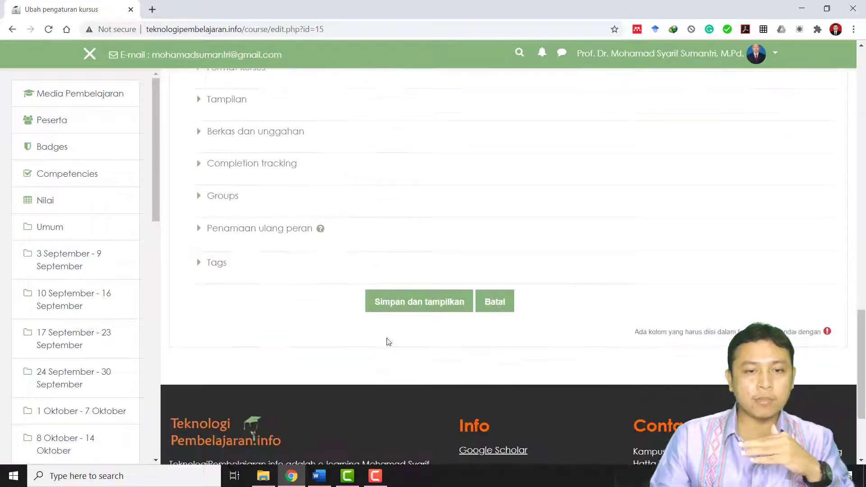
pyautogui.click(410, 303)
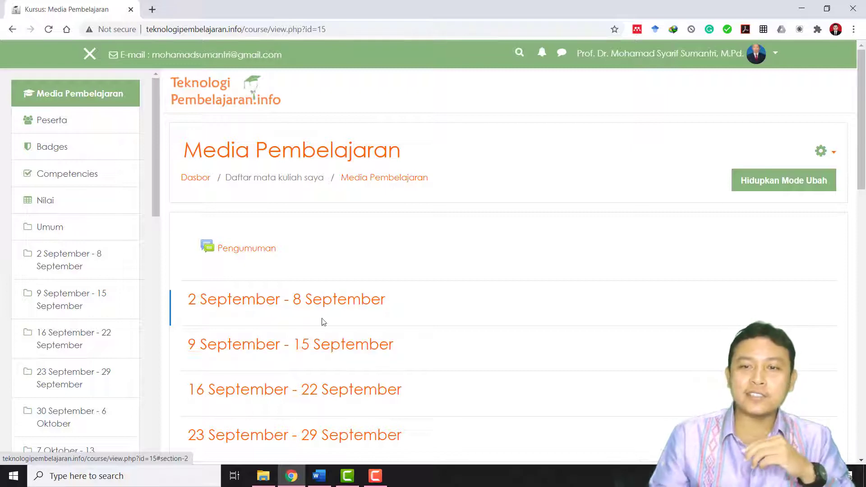
# - Turn on edit mode for the course and start adding an Attendance activity to the general section above the weekly sections
pyautogui.click(786, 186)
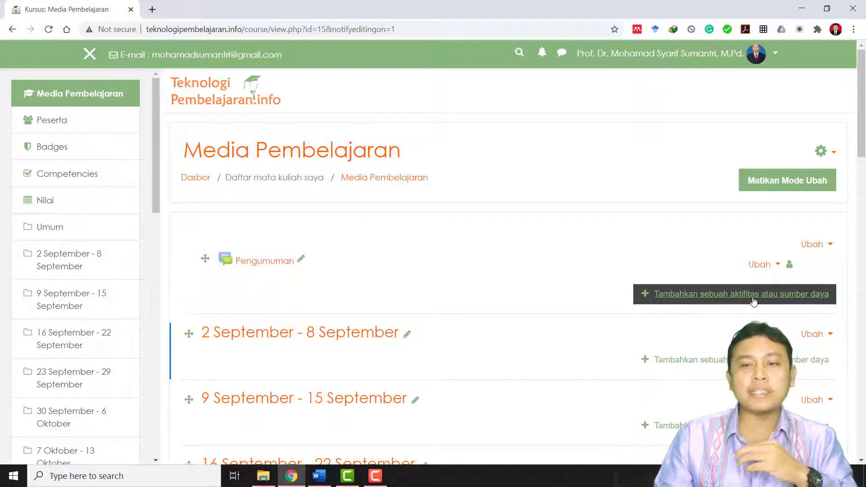
pyautogui.click(713, 296)
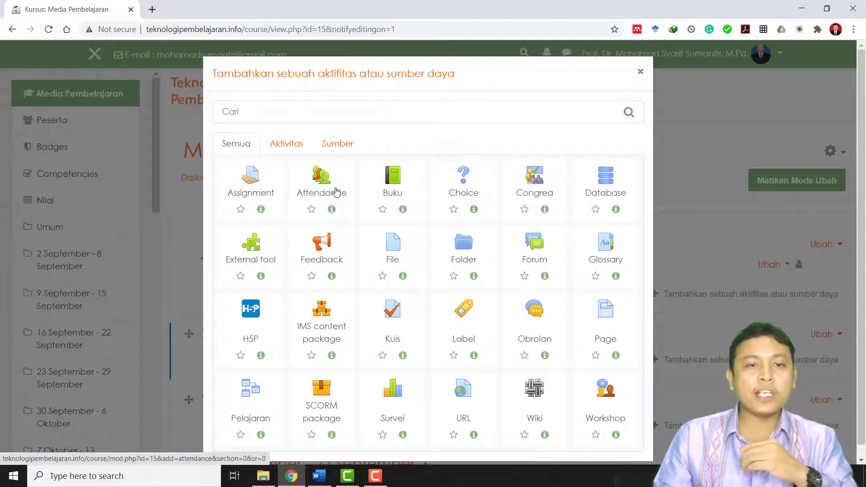
pyautogui.click(316, 192)
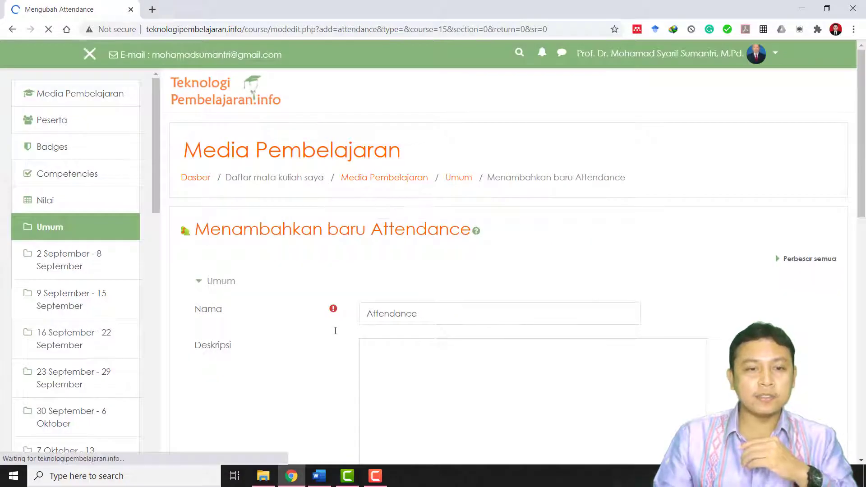
# - Name the new attendance activity Daftar Hadir and save it, returning to the course page
pyautogui.moveTo(430, 310); pyautogui.dragTo(351, 311)
pyautogui.write('D')
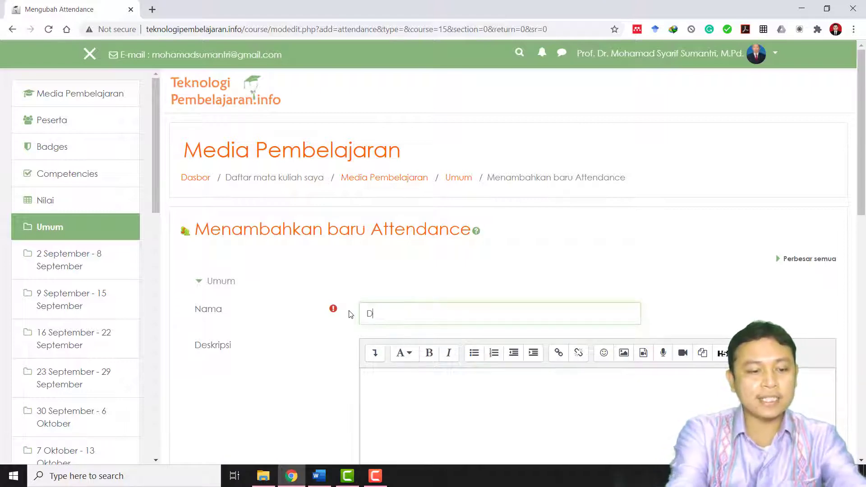
pyautogui.write('aftar Hadir')
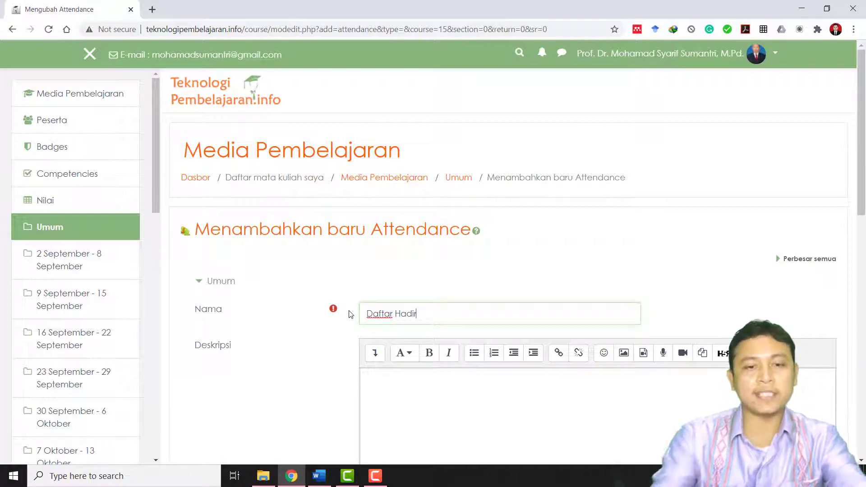
pyautogui.scroll(-1, 310, 364)
pyautogui.scroll(-10, 308, 370)
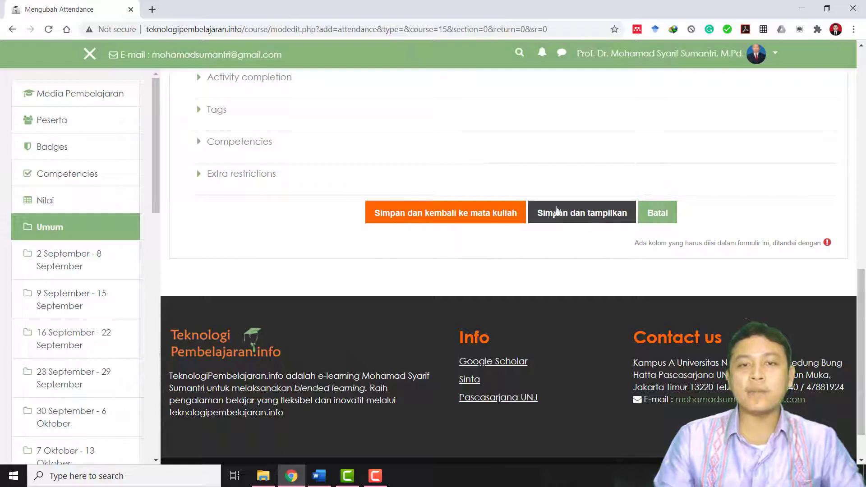
pyautogui.click(438, 217)
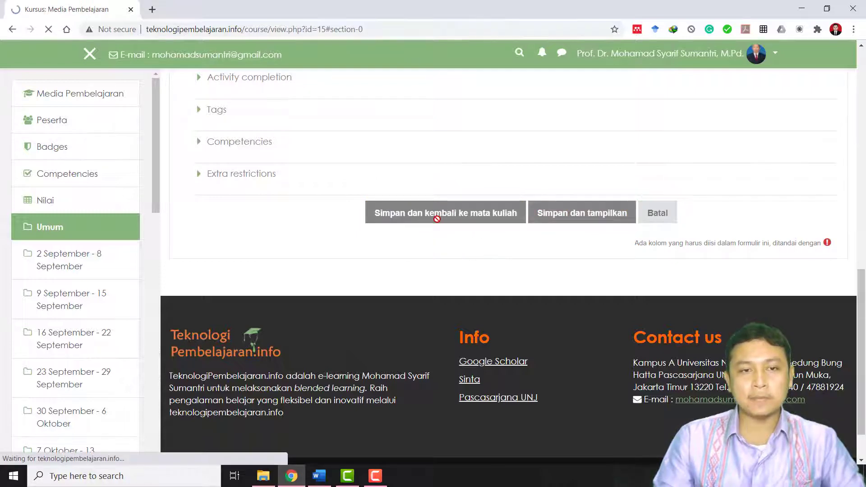
# - Open the status set settings of the Daftar Hadir activity
pyautogui.scroll(4, 443, 241)
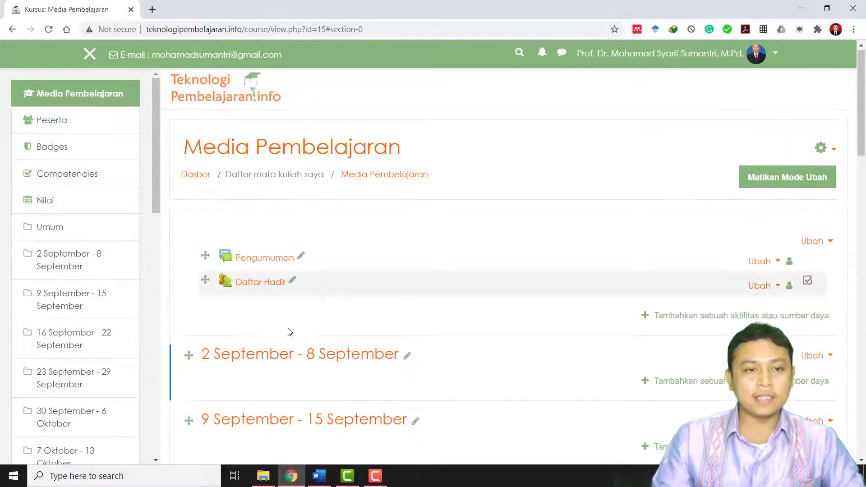
pyautogui.click(256, 289)
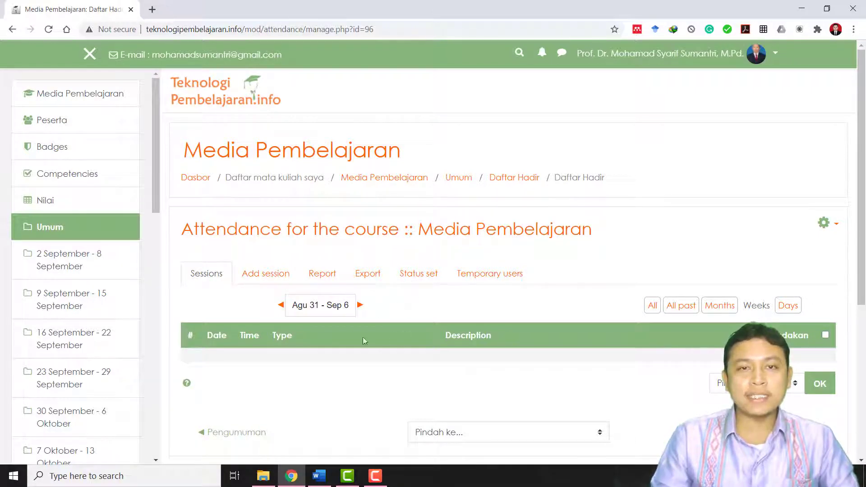
pyautogui.click(416, 281)
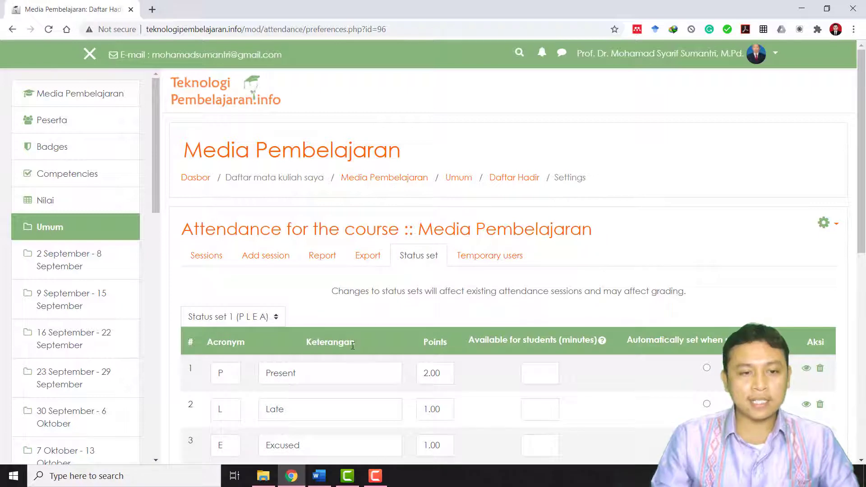
# - Rename the four attendance status descriptions, in order, to Hadir, Terlambat, Izin and Tidak Hadir
pyautogui.scroll(-1, 353, 345)
pyautogui.moveTo(310, 315); pyautogui.dragTo(259, 319)
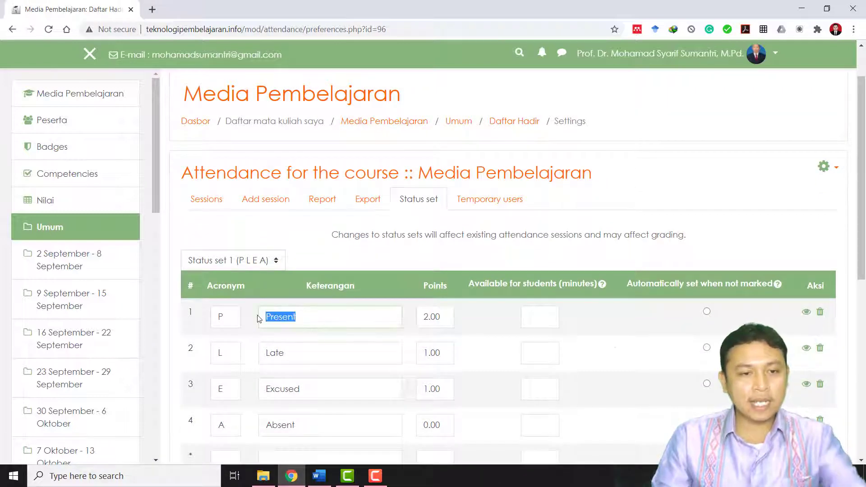
pyautogui.write('Hadir')
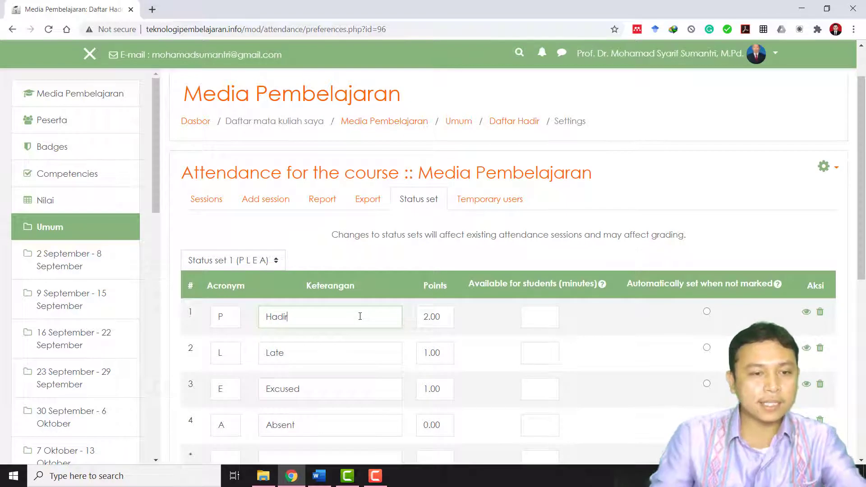
pyautogui.moveTo(288, 353); pyautogui.dragTo(245, 358)
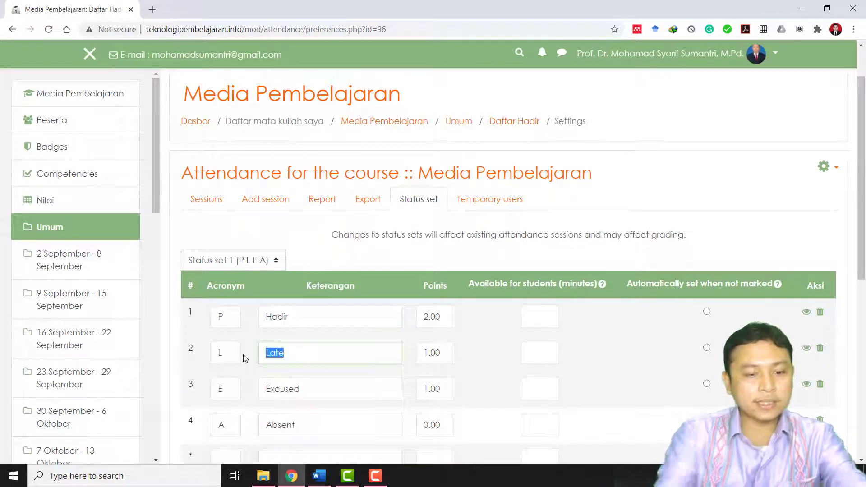
pyautogui.write('Terlamb')
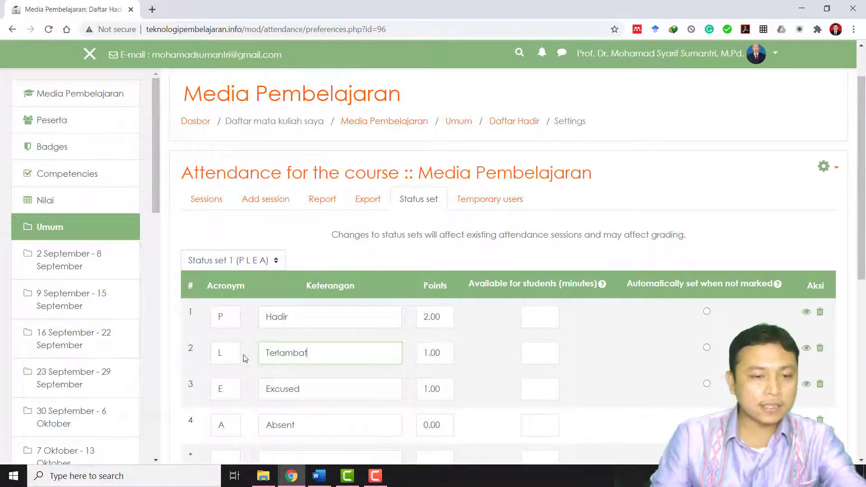
pyautogui.moveTo(301, 389); pyautogui.dragTo(226, 391)
pyautogui.press('BackSpace')
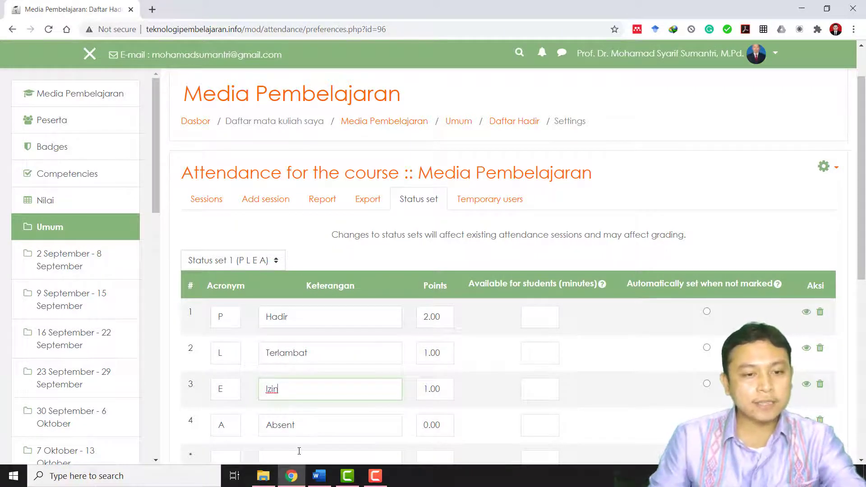
pyautogui.moveTo(303, 434); pyautogui.dragTo(254, 436)
pyautogui.write('Tidak Hadir')
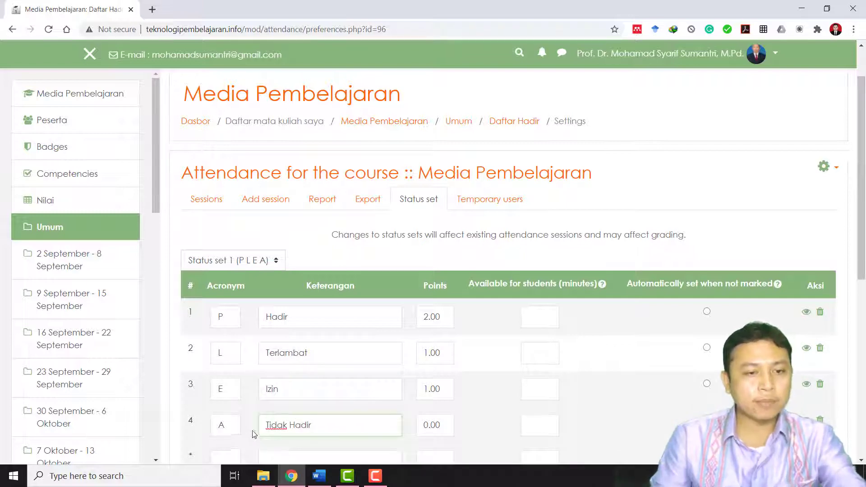
# - Set the acronyms of the Hadir, Terlambat and Izin statuses to H, T and I
pyautogui.moveTo(229, 317); pyautogui.dragTo(208, 327)
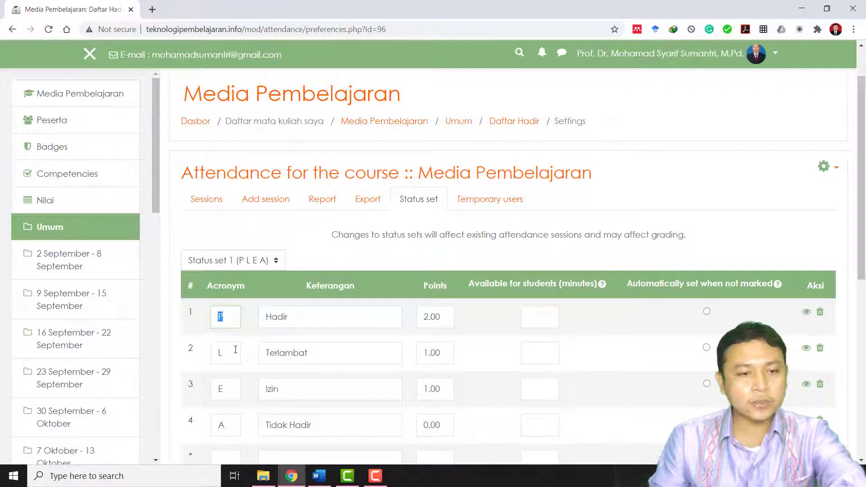
pyautogui.write('H')
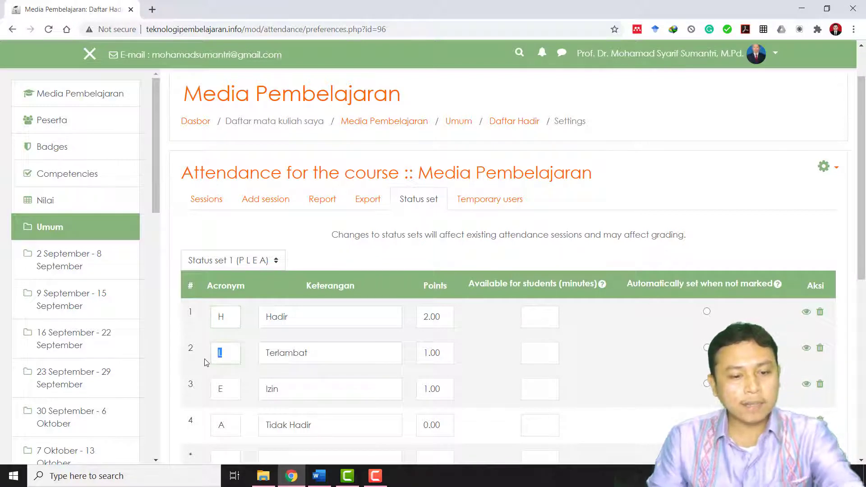
pyautogui.write('T')
pyautogui.moveTo(228, 389); pyautogui.dragTo(220, 389)
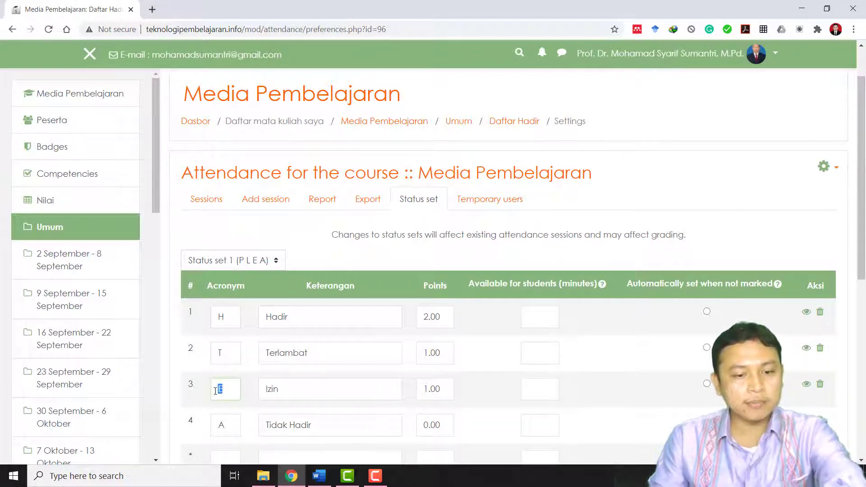
pyautogui.write('I')
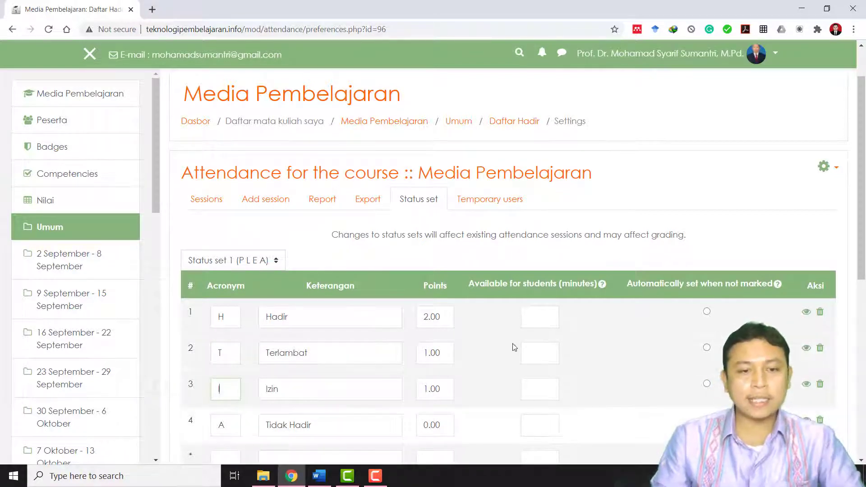
# - Save the edited status set and start adding a new attendance session
pyautogui.scroll(-2, 514, 348)
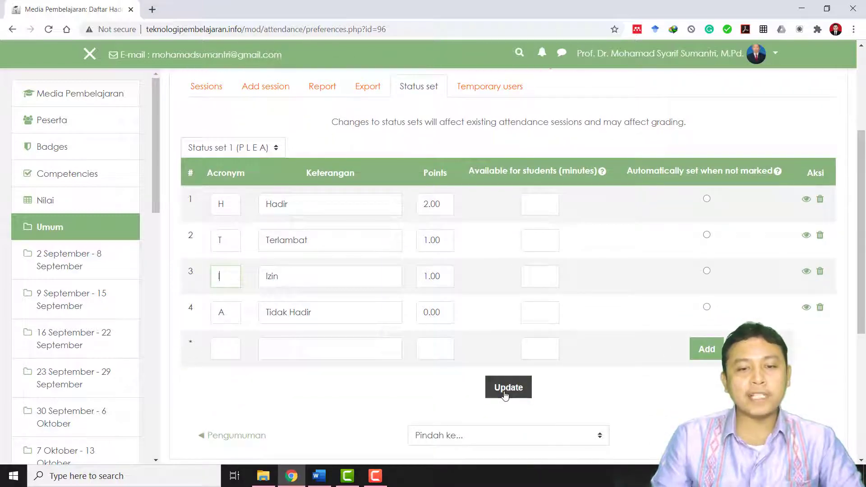
pyautogui.click(506, 391)
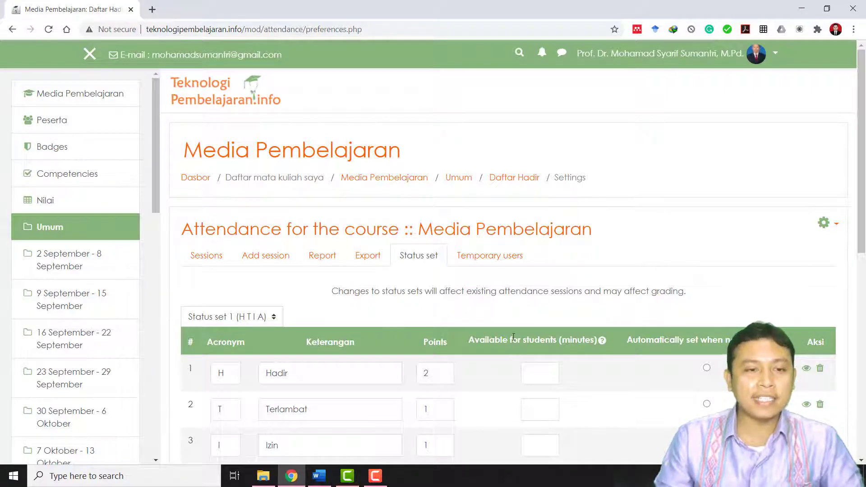
pyautogui.click(266, 261)
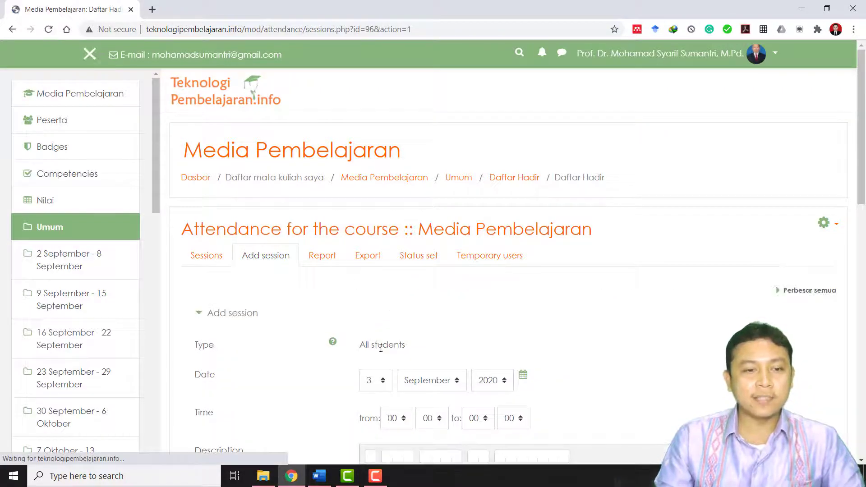
# - Set the session date to 3 September 2020 and its time from 07:30 to 22:00
pyautogui.scroll(-1, 374, 361)
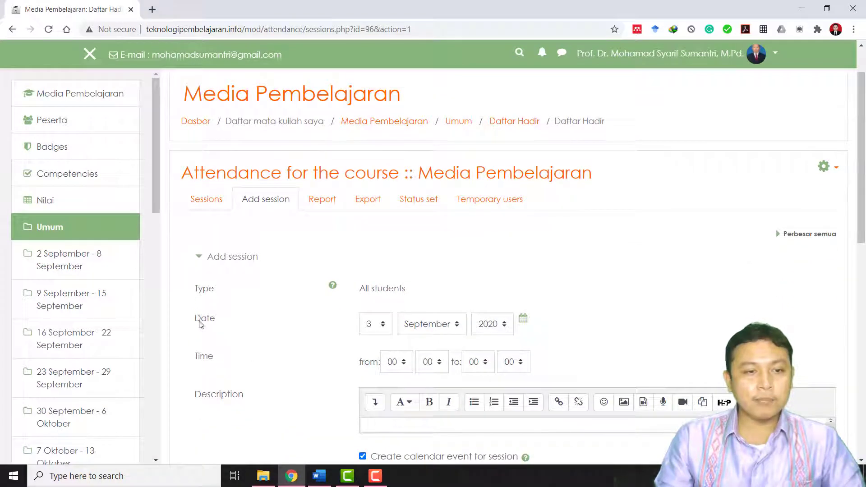
pyautogui.click(380, 334)
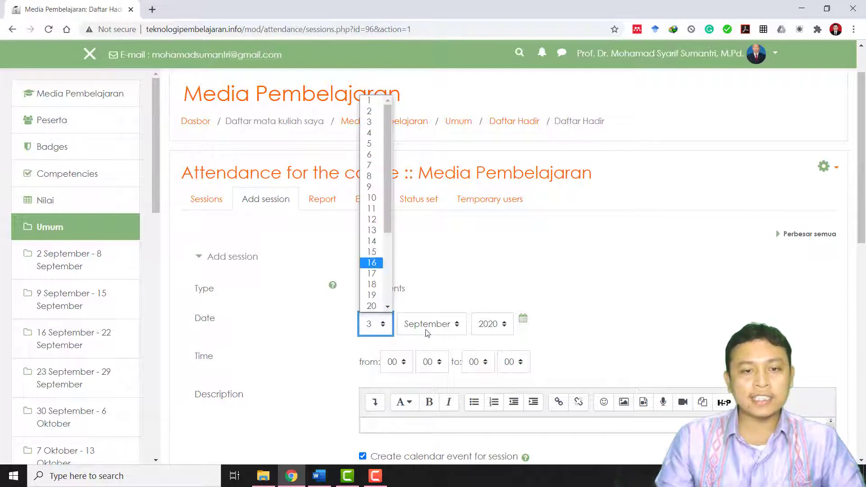
pyautogui.click(381, 123)
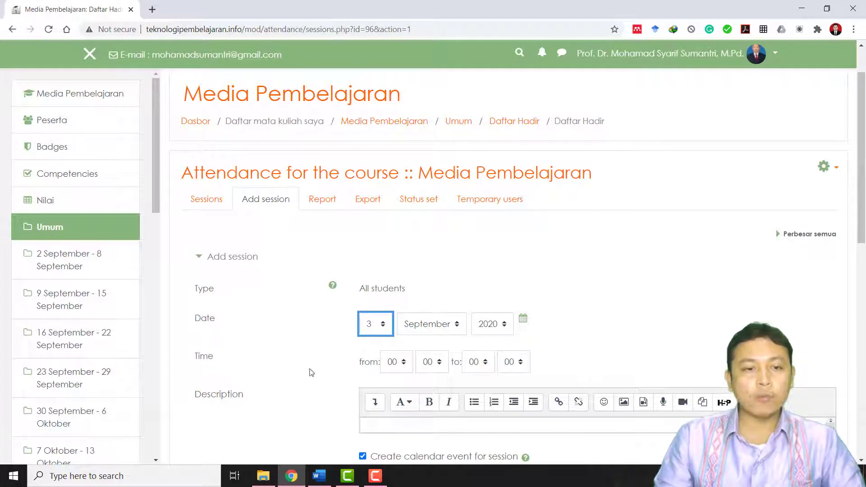
pyautogui.click(402, 368)
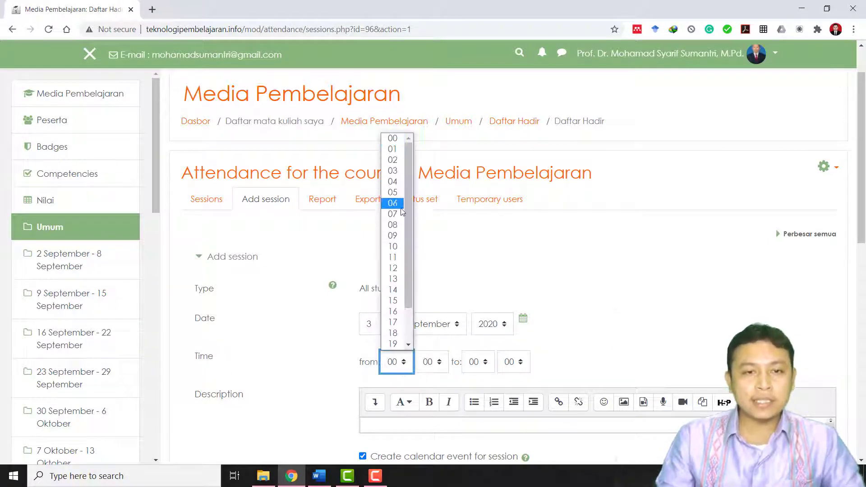
pyautogui.click(396, 218)
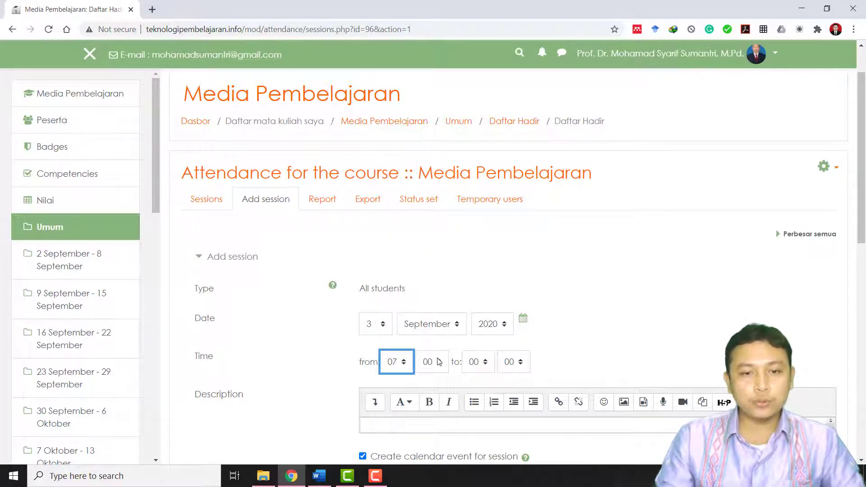
pyautogui.click(437, 362)
pyautogui.click(444, 291)
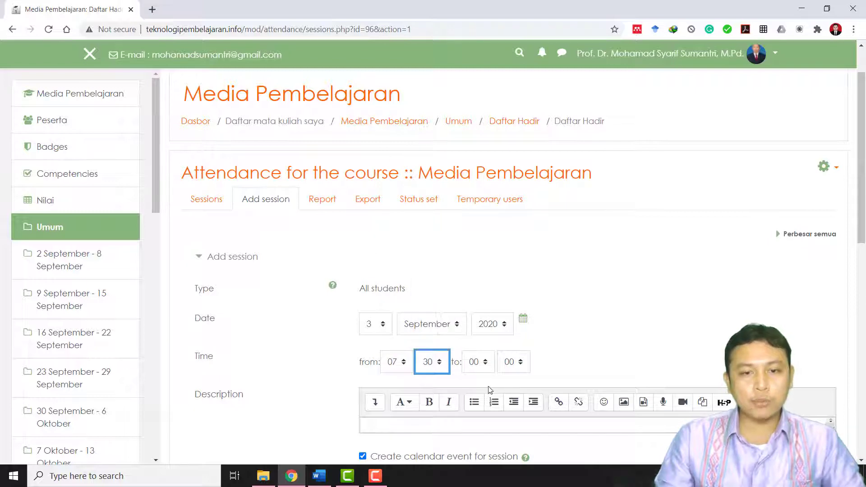
pyautogui.click(492, 368)
pyautogui.moveTo(490, 291); pyautogui.dragTo(490, 336)
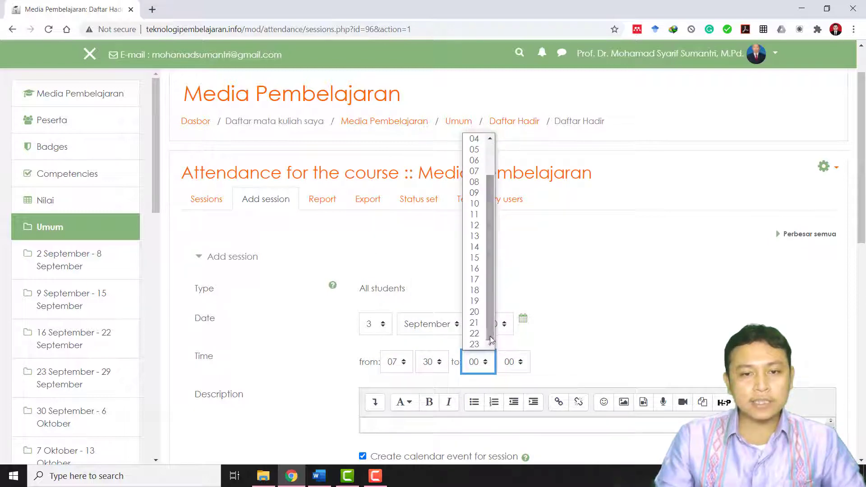
pyautogui.click(479, 338)
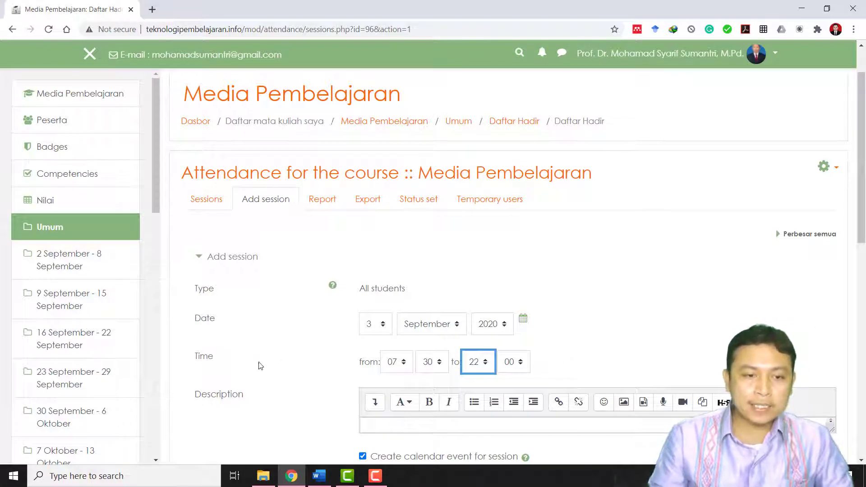
# - Enable repetition of the session under the multiple sessions settings and select Kamis as the repeat day
pyautogui.scroll(-3, 547, 371)
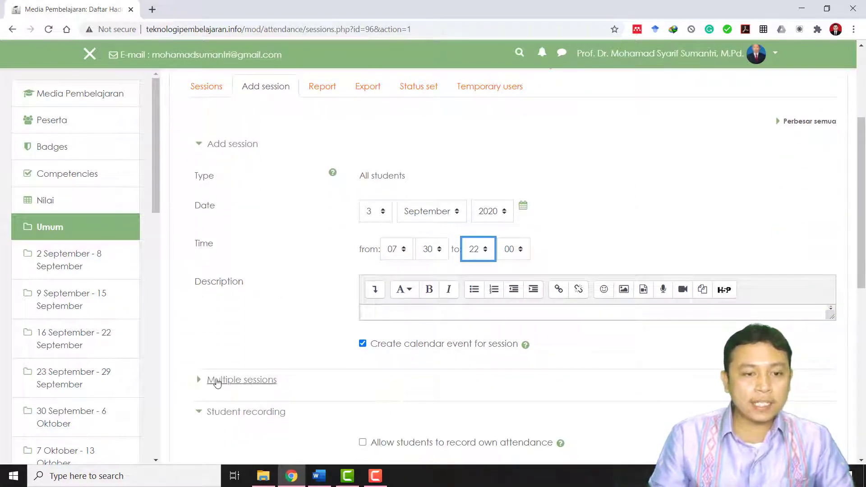
pyautogui.click(246, 382)
pyautogui.scroll(-1, 233, 387)
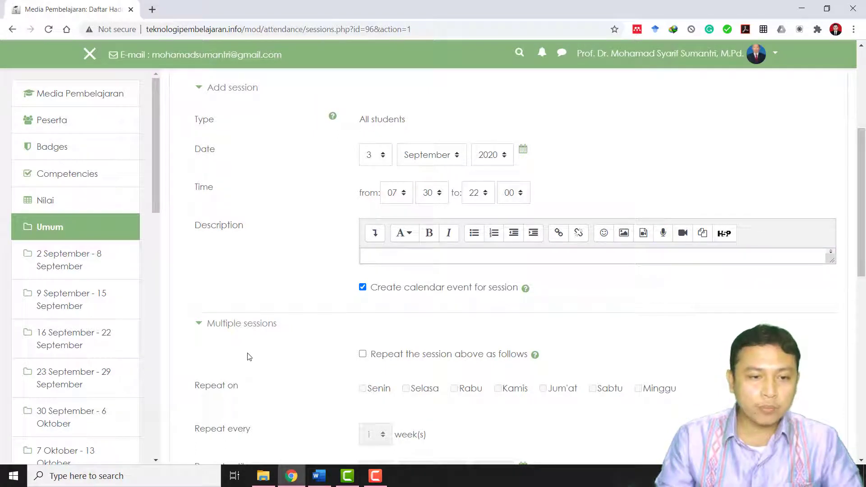
pyautogui.click(364, 354)
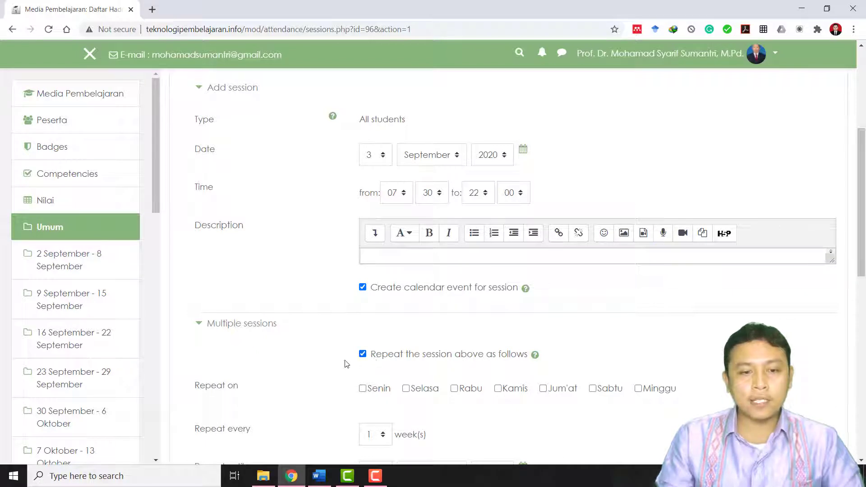
pyautogui.click(498, 390)
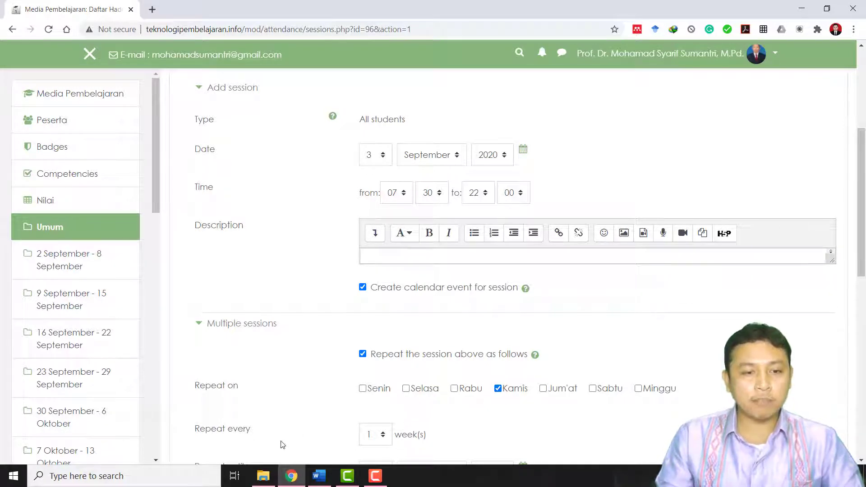
# - Set the end date of the weekly repetition to 12 Desember 2020
pyautogui.scroll(-1, 385, 443)
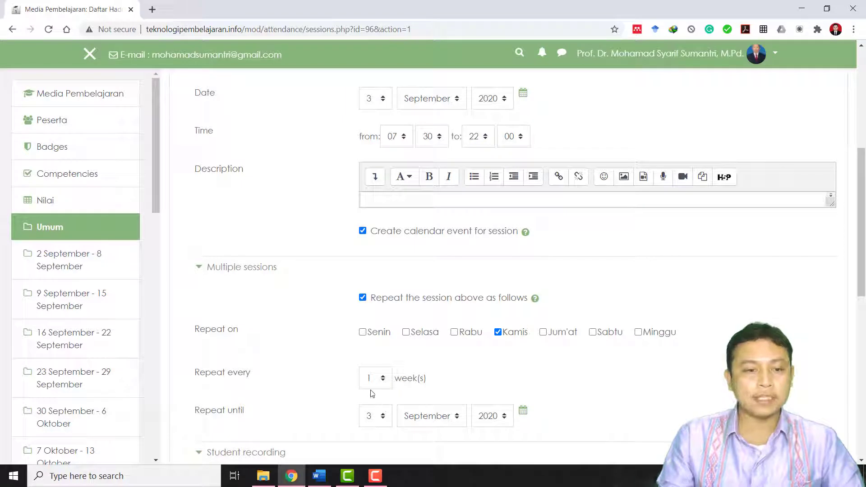
pyautogui.click(381, 421)
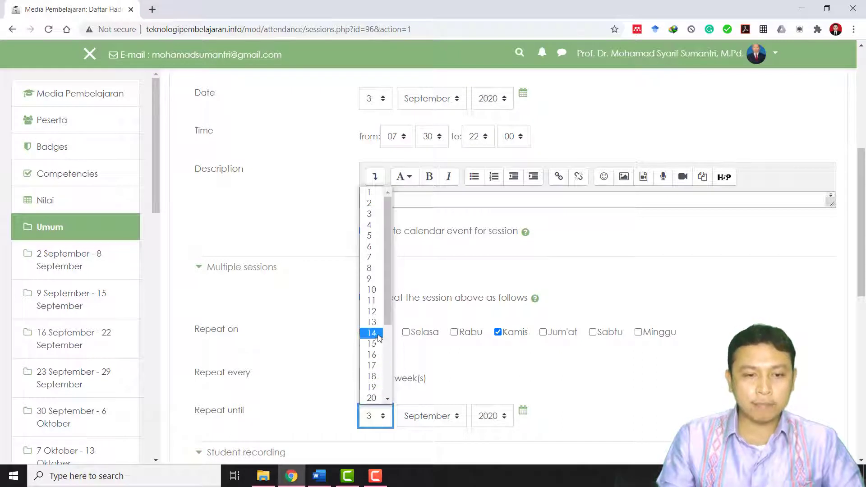
pyautogui.click(372, 311)
pyautogui.click(432, 416)
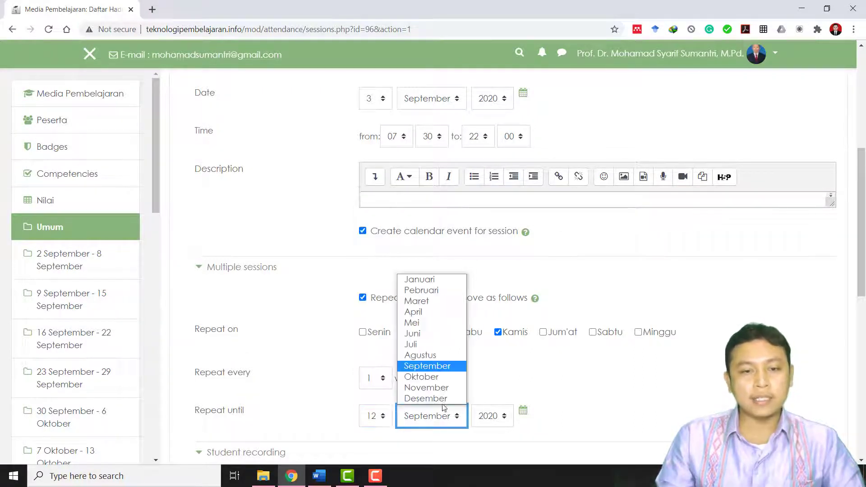
pyautogui.click(430, 400)
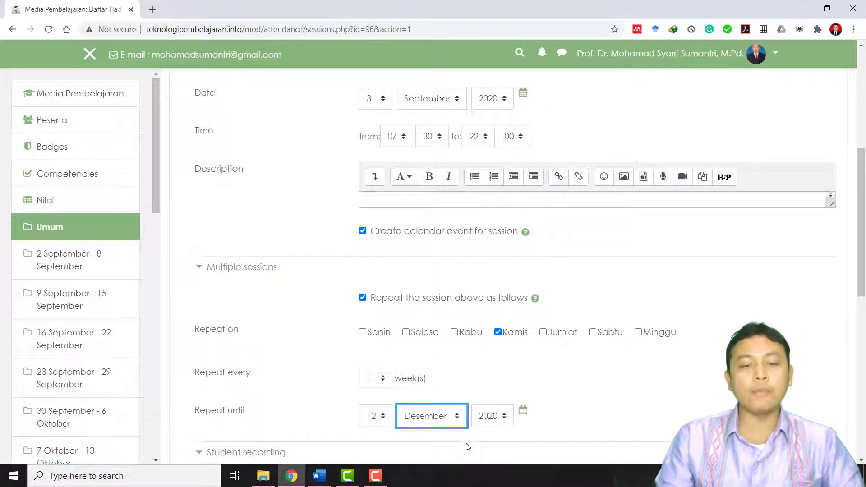
# - Allow students to record their own attendance in the student recording settings
pyautogui.scroll(-1, 440, 430)
pyautogui.scroll(-1, 441, 430)
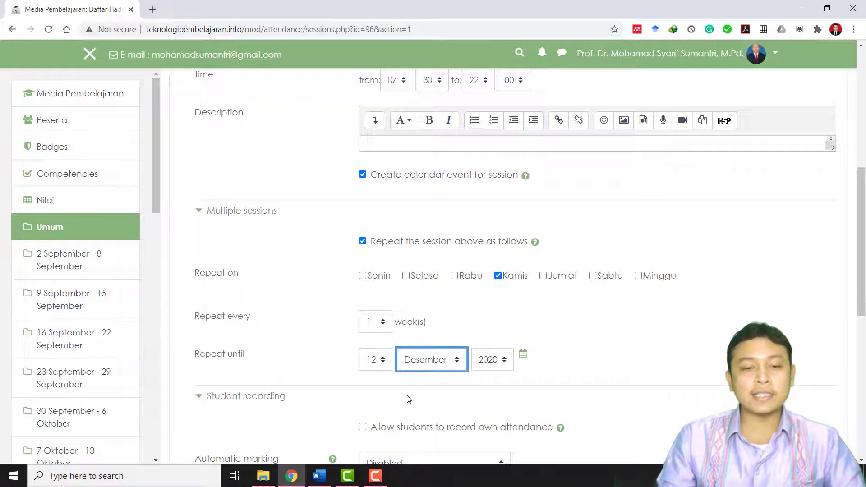
pyautogui.scroll(-1, 407, 403)
pyautogui.scroll(-1, 407, 402)
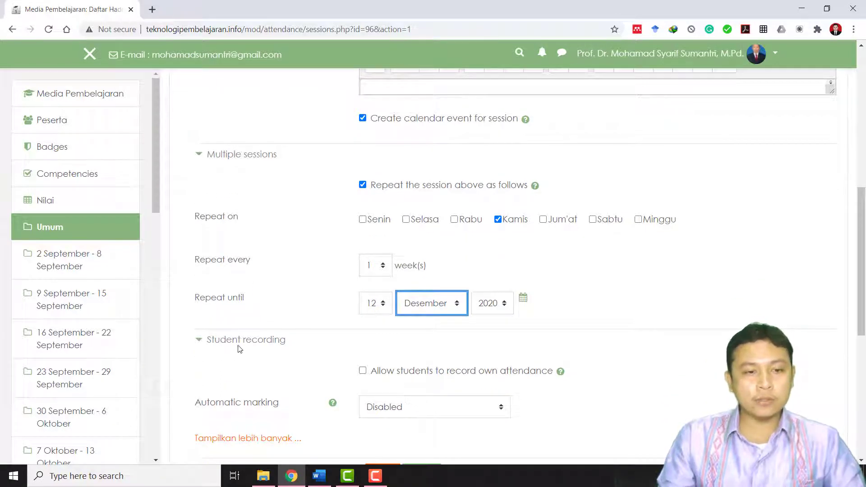
pyautogui.click(363, 371)
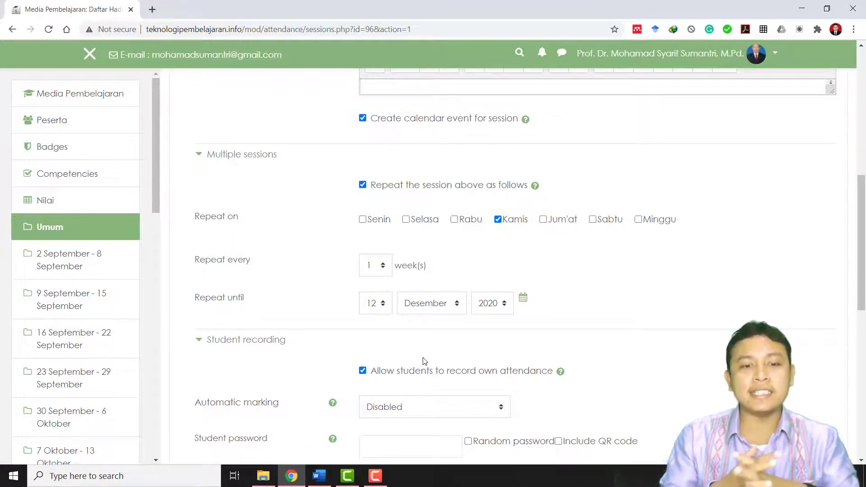
pyautogui.click(363, 372)
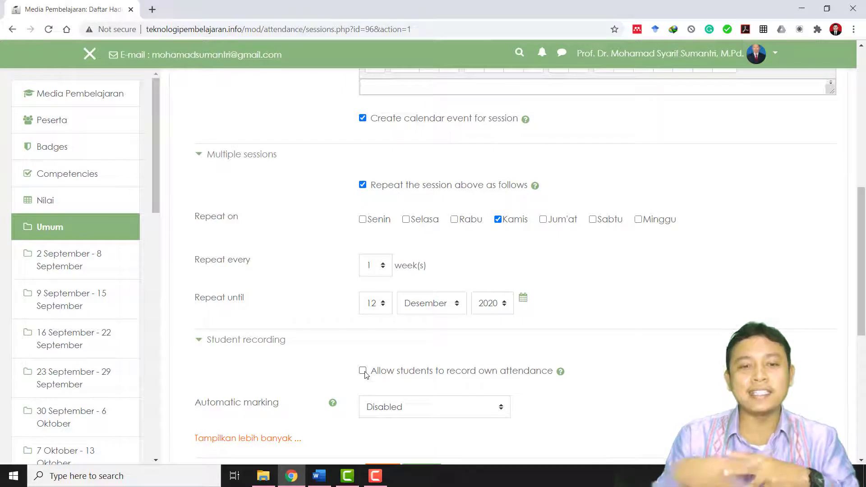
pyautogui.click(363, 372)
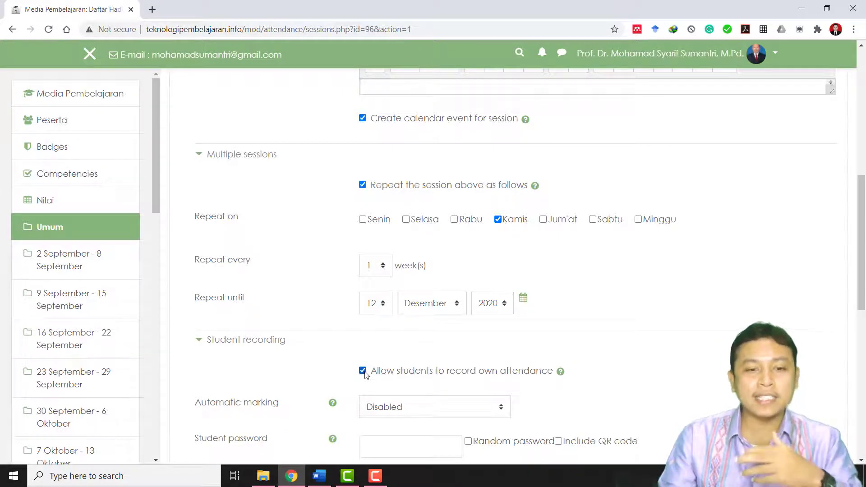
# - Set automatic marking to Yes with automatic selection of the highest available status, and add the sessions
pyautogui.click(376, 412)
pyautogui.click(391, 434)
pyautogui.scroll(-1, 387, 440)
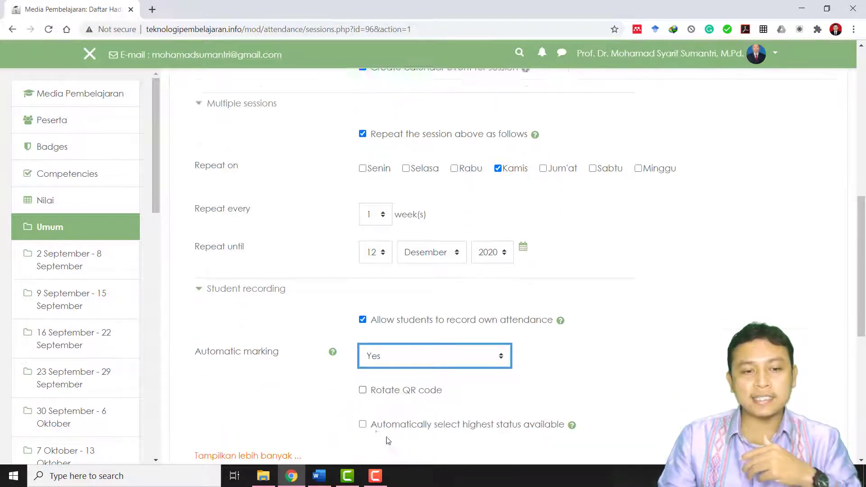
pyautogui.scroll(-1, 387, 441)
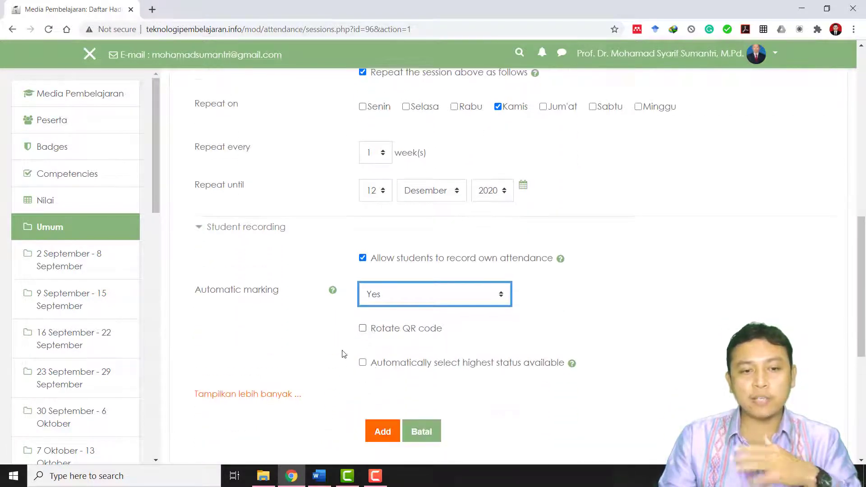
pyautogui.click(362, 363)
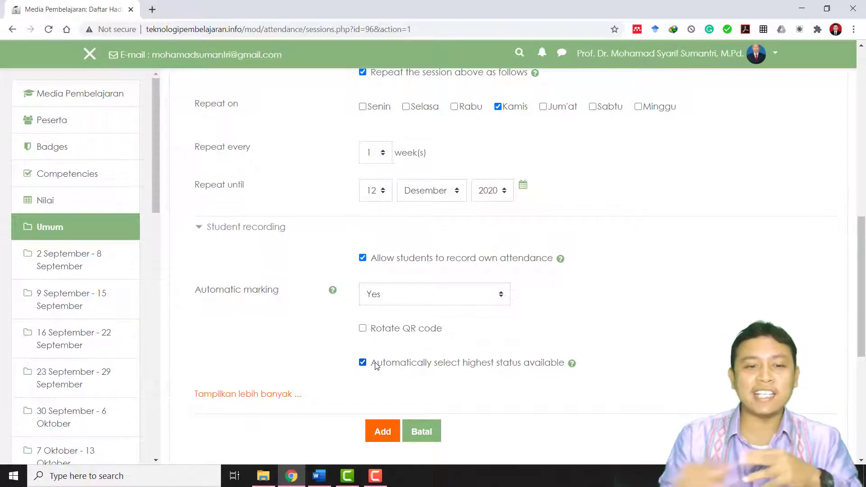
pyautogui.click(383, 431)
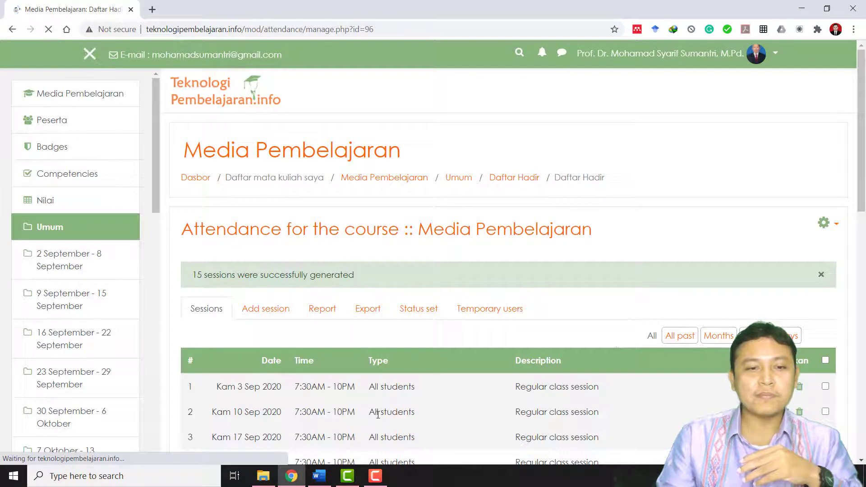
# - Review the dates, times and types of the sessions in the attendance list from first to last
pyautogui.scroll(-1, 364, 388)
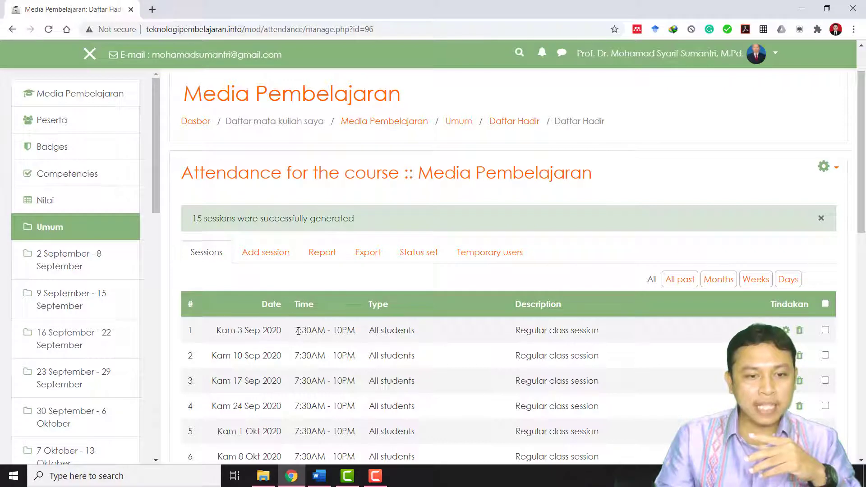
pyautogui.moveTo(300, 331); pyautogui.dragTo(416, 332)
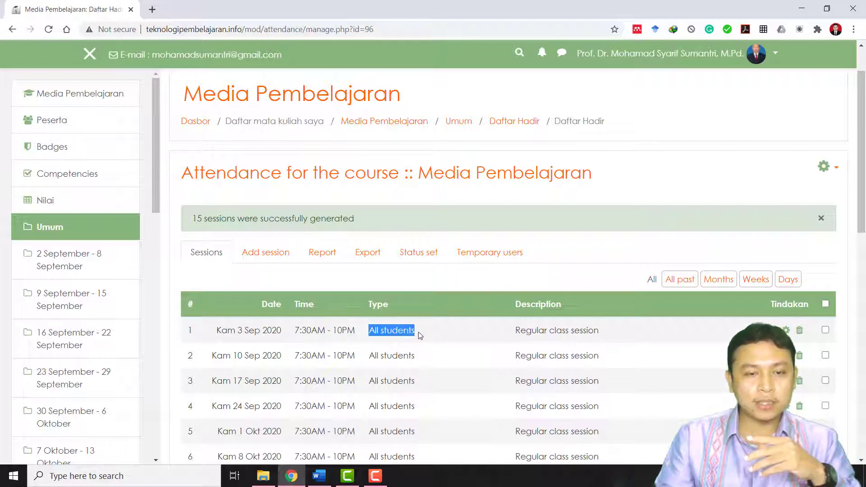
pyautogui.scroll(-3, 397, 348)
pyautogui.scroll(-7, 396, 348)
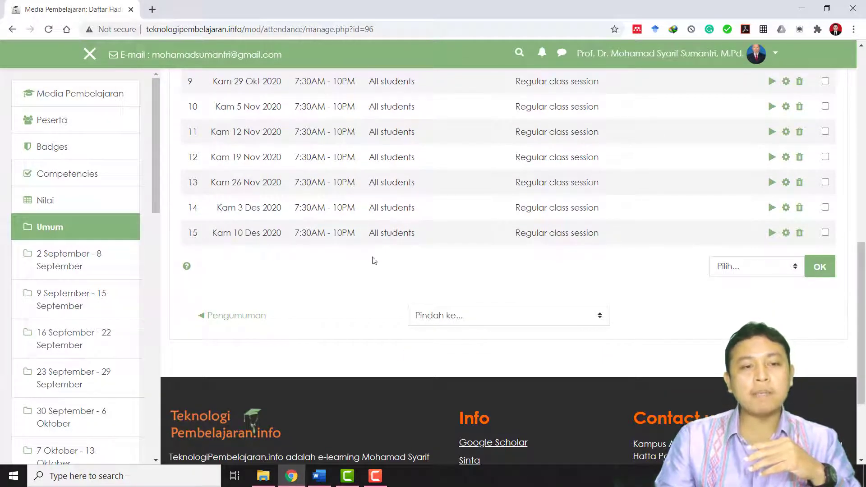
pyautogui.scroll(1, 374, 261)
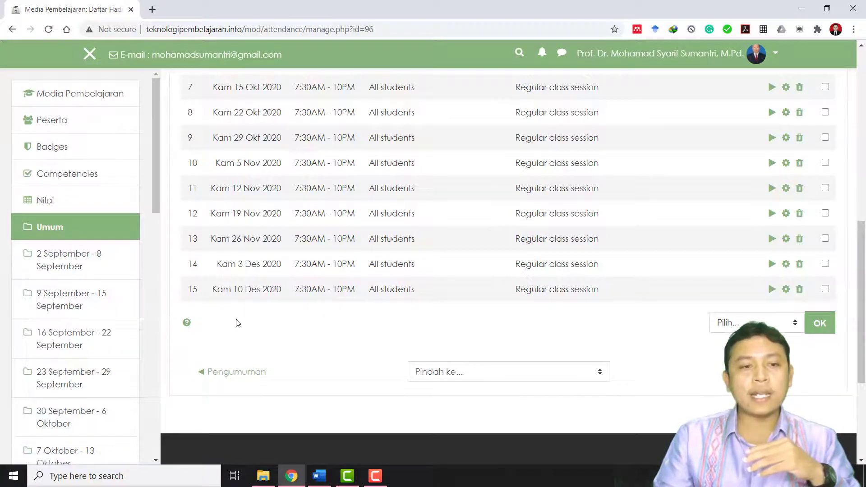
pyautogui.scroll(3, 238, 323)
pyautogui.scroll(-2, 225, 355)
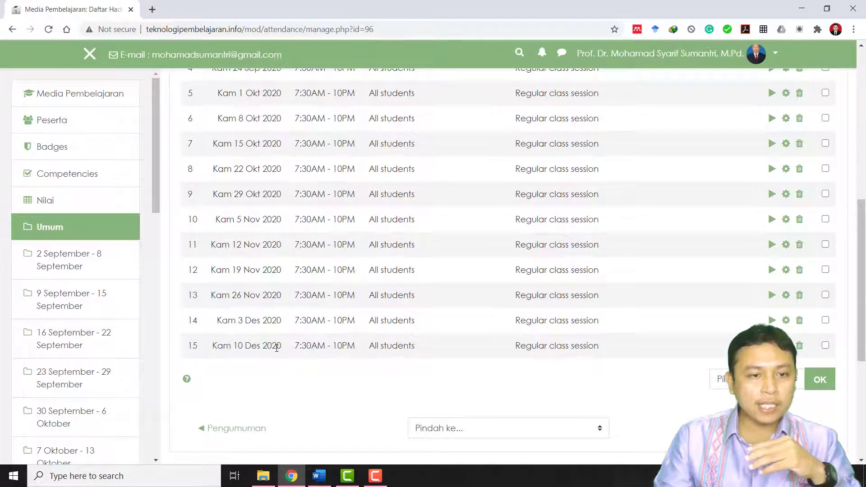
pyautogui.scroll(4, 277, 347)
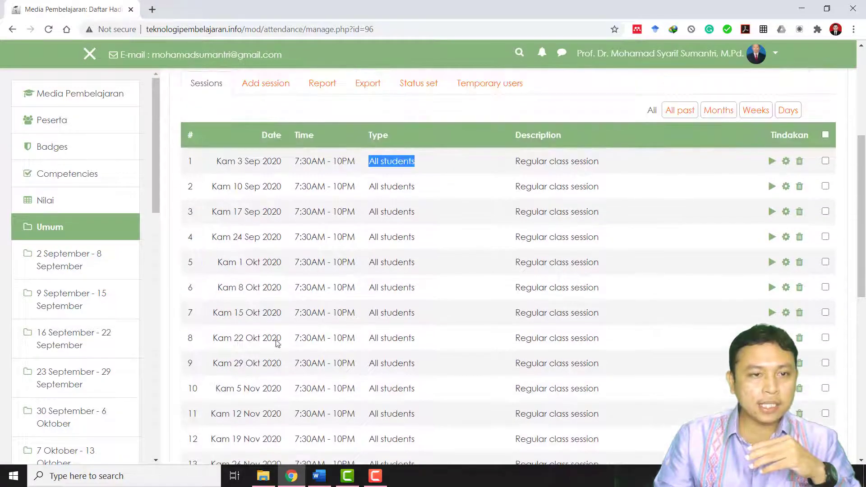
pyautogui.moveTo(239, 214); pyautogui.dragTo(260, 213)
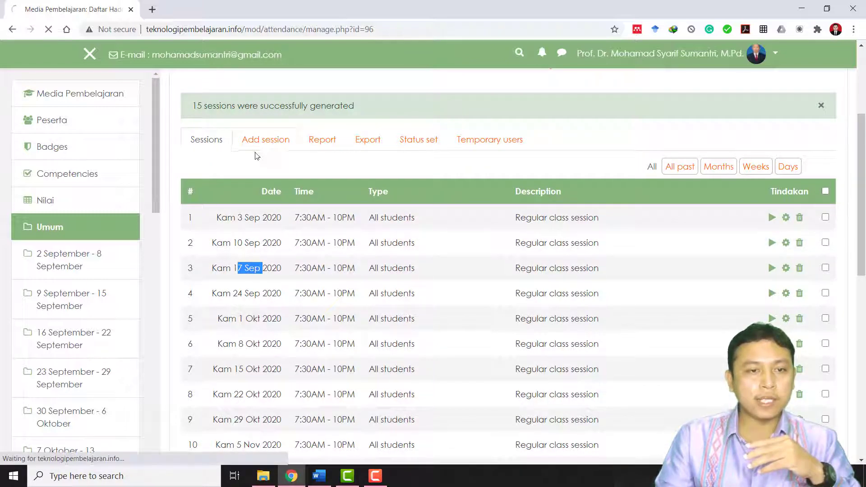
# - Start a new attendance session for the course and set its date to 17 Desember 2020
pyautogui.click(264, 147)
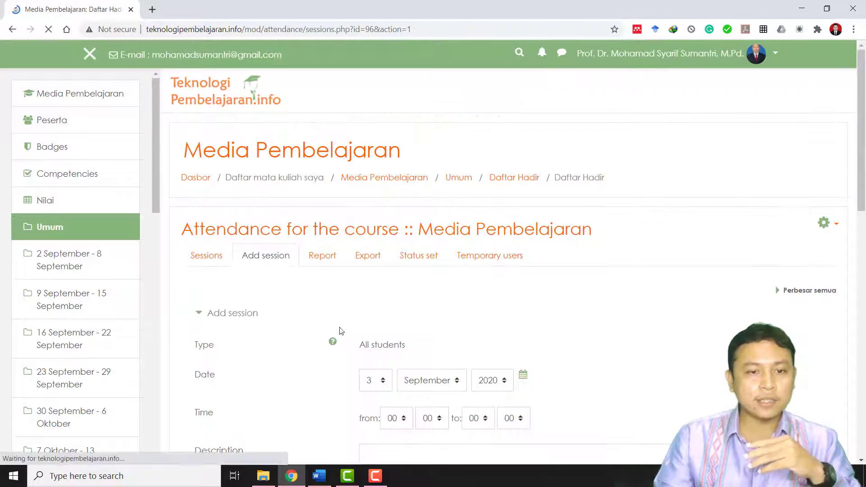
pyautogui.scroll(-1, 352, 325)
pyautogui.click(373, 346)
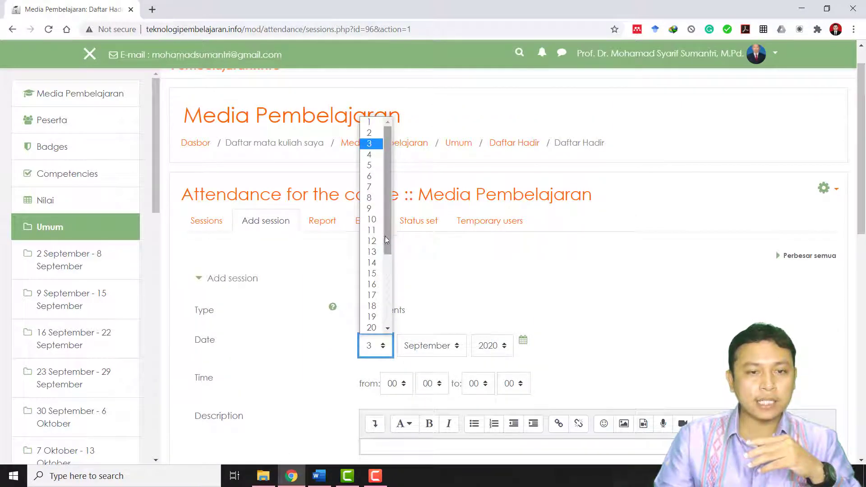
pyautogui.moveTo(386, 237); pyautogui.dragTo(385, 263)
pyautogui.click(374, 246)
pyautogui.click(425, 349)
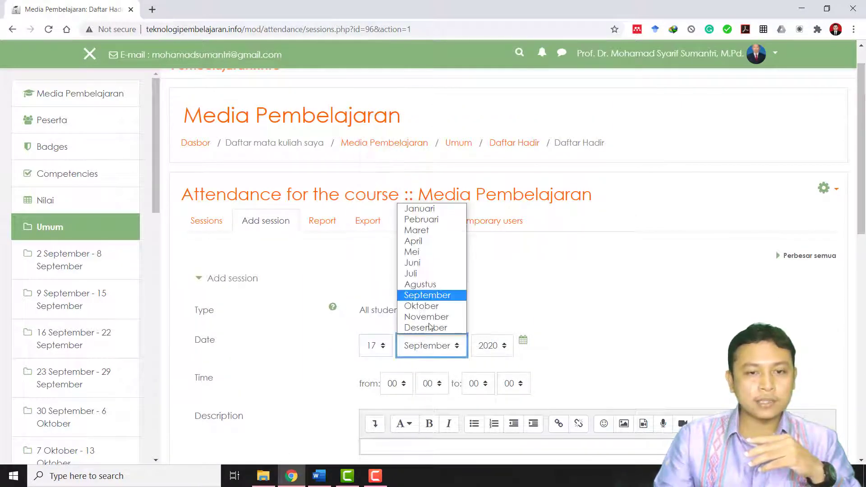
pyautogui.click(425, 327)
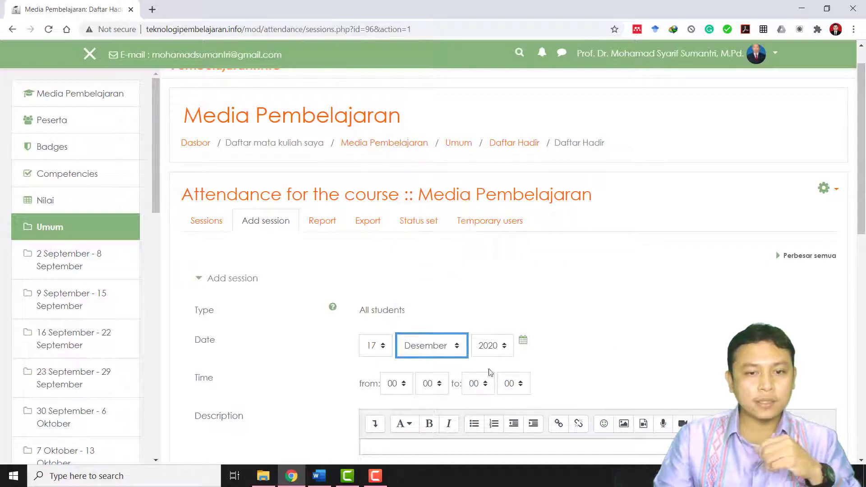
# - Set the new session's time from 07:00 to 22:00
pyautogui.click(399, 389)
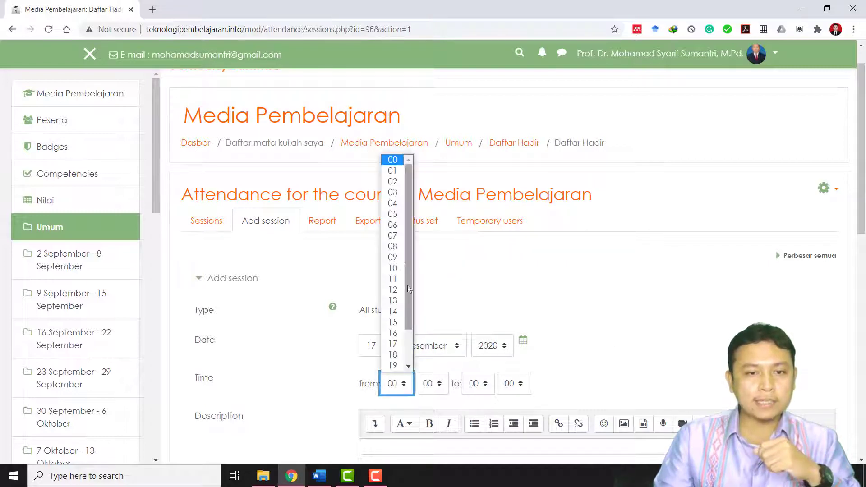
pyautogui.click(392, 236)
pyautogui.click(480, 388)
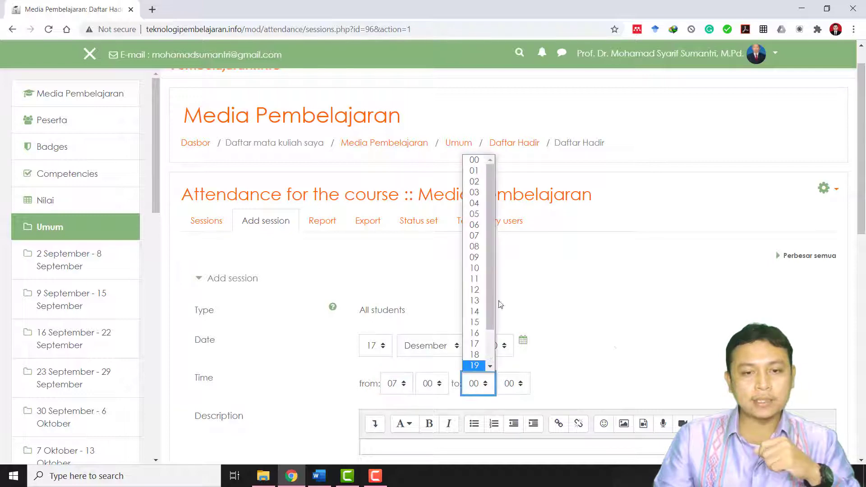
pyautogui.scroll(-1, 491, 294)
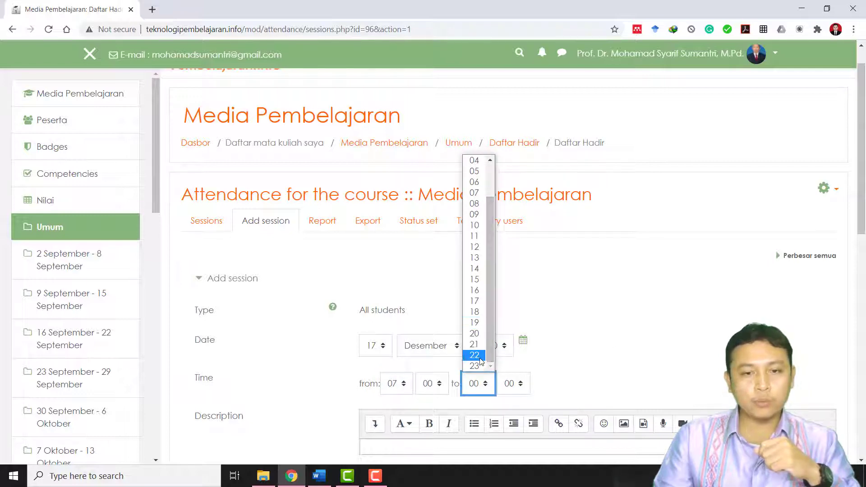
pyautogui.click(481, 365)
# - Allow students to record own attendance with automatic marking Yes and automatic highest status selection, and add the session
pyautogui.scroll(-6, 595, 364)
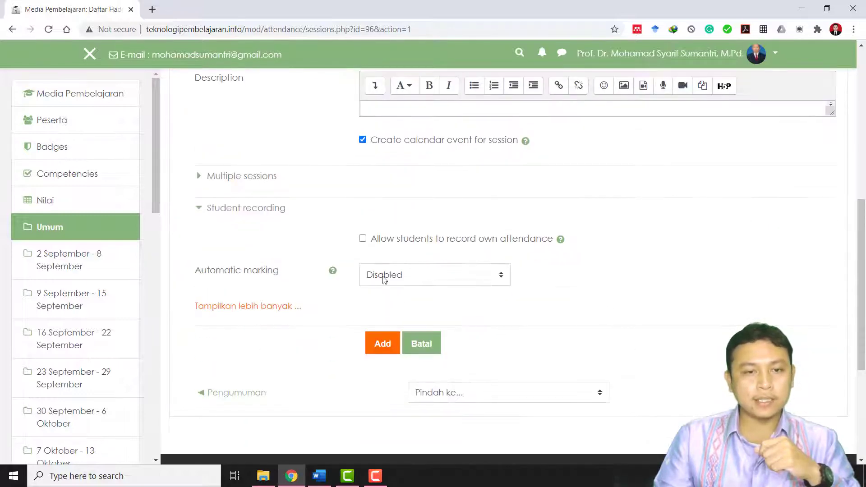
pyautogui.click(362, 238)
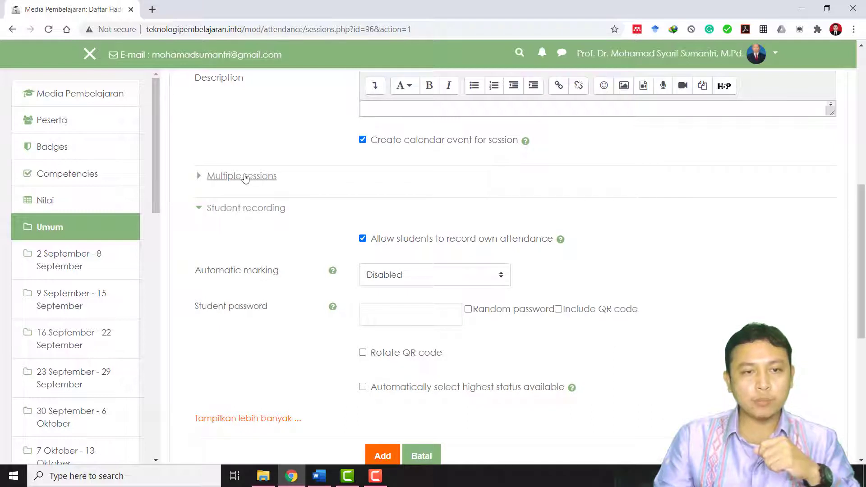
pyautogui.click(445, 282)
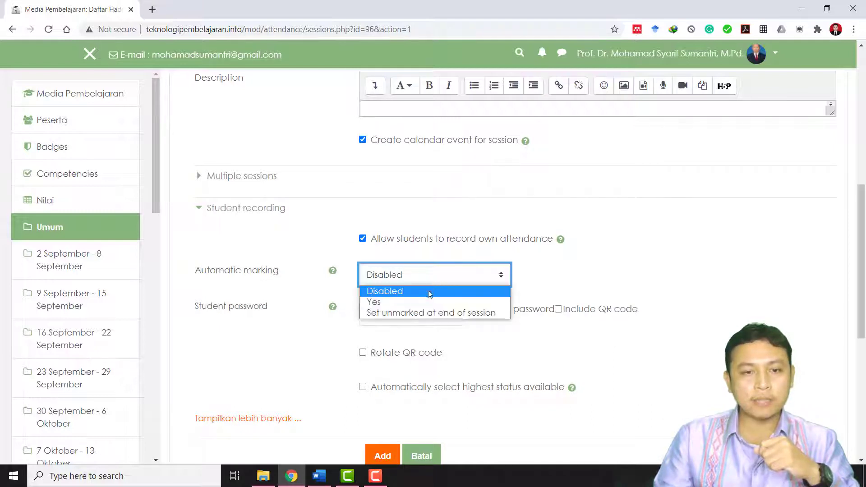
pyautogui.click(408, 302)
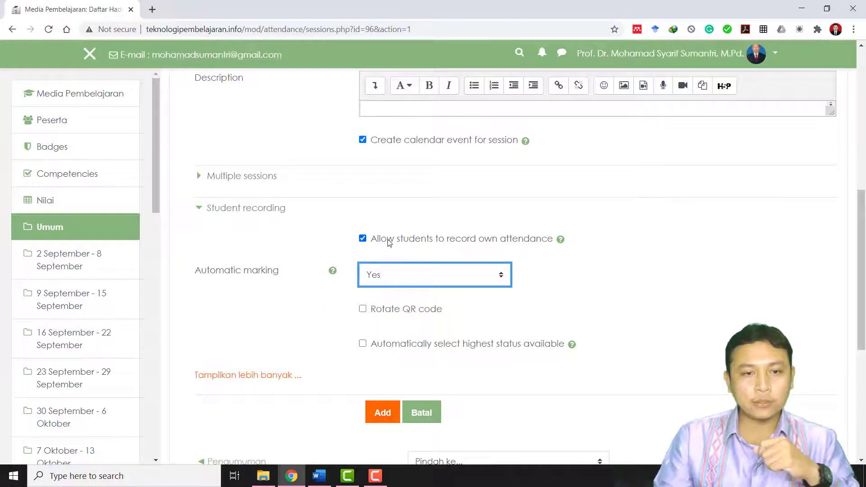
pyautogui.click(363, 345)
pyautogui.click(377, 415)
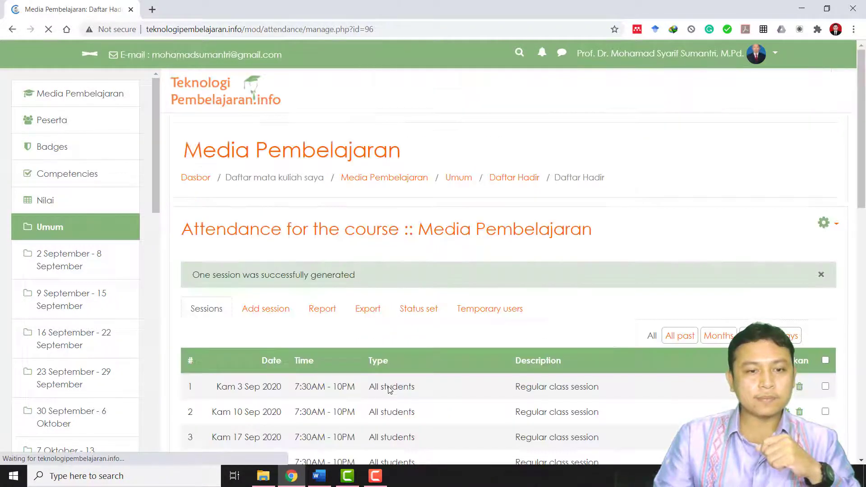
# - Check the 17 Desember session in the attendance list and return to the Media Pembelajaran course page
pyautogui.scroll(-9, 384, 393)
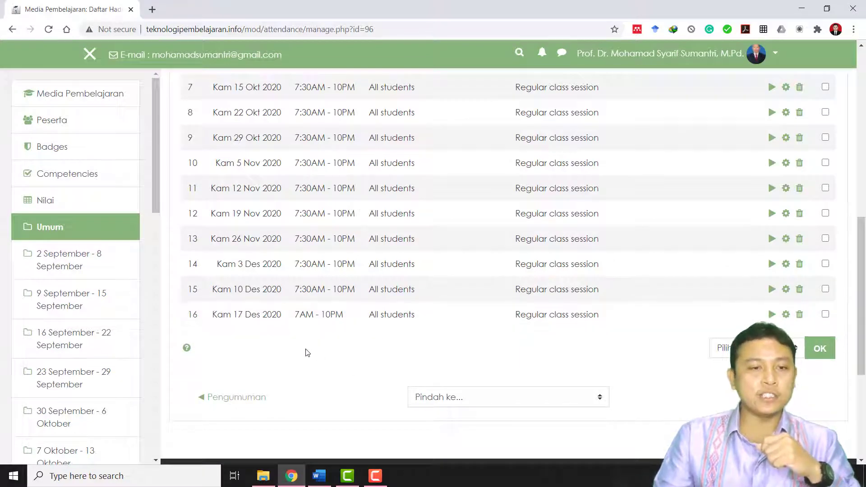
pyautogui.scroll(7, 305, 354)
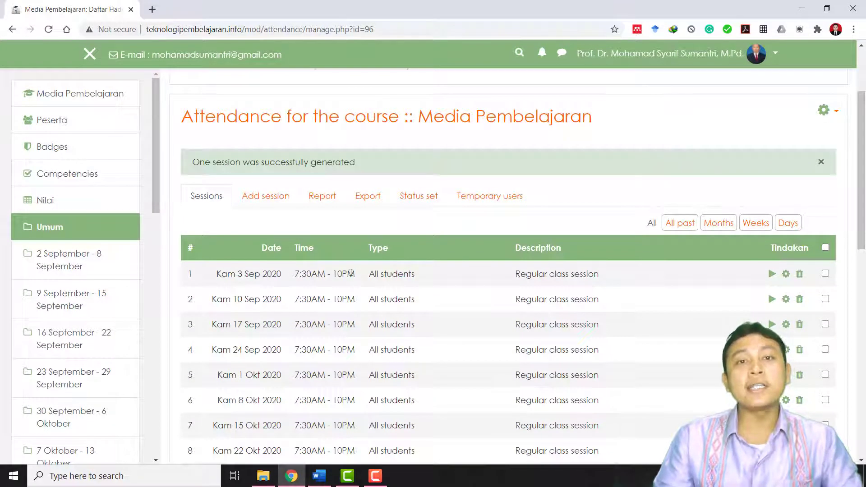
pyautogui.scroll(2, 436, 306)
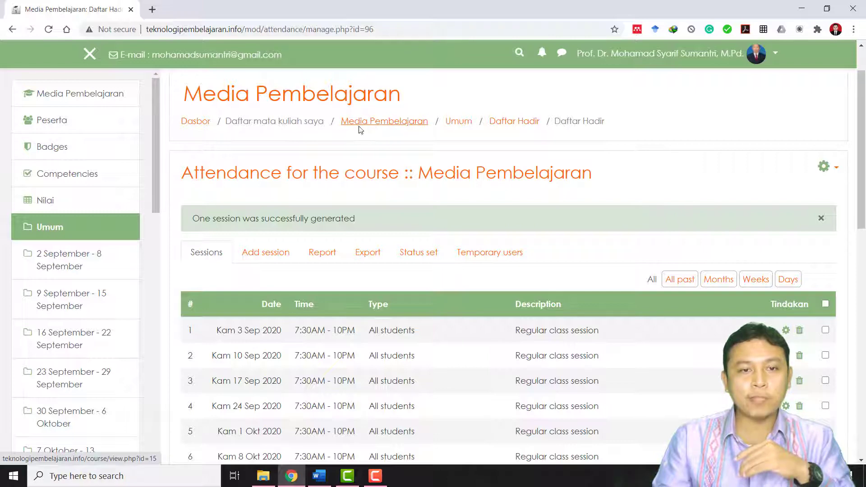
pyautogui.click(378, 127)
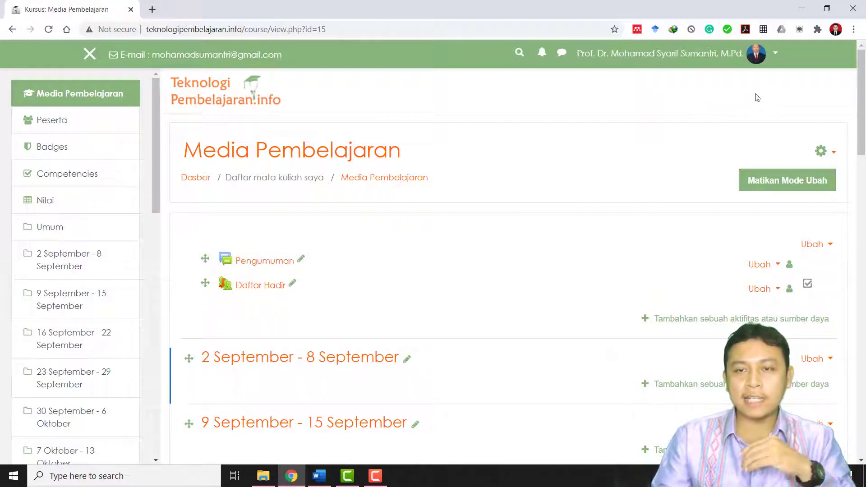
# - Switch the account's role in the course to Mahasiswa to see the student view
pyautogui.click(769, 59)
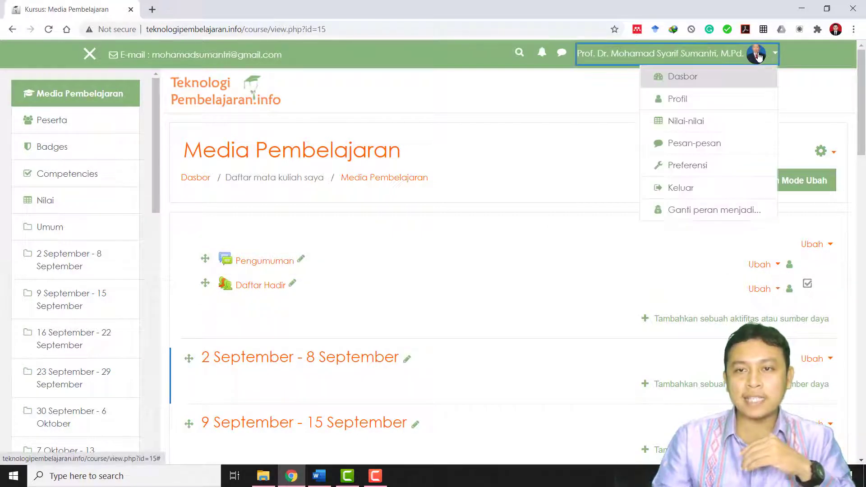
pyautogui.click(758, 56)
pyautogui.click(758, 56)
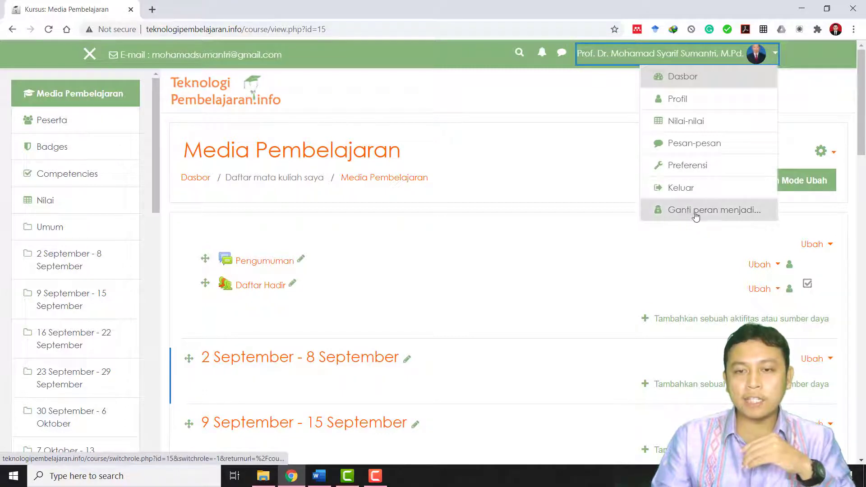
pyautogui.click(722, 218)
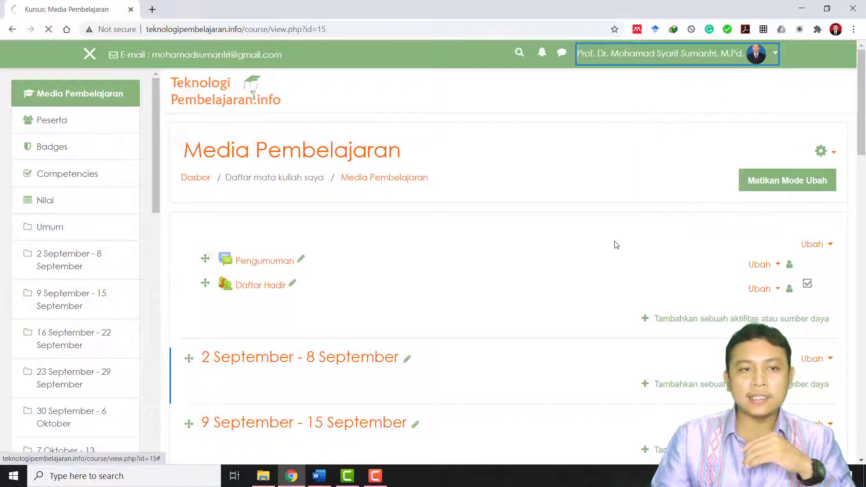
pyautogui.scroll(-2, 452, 322)
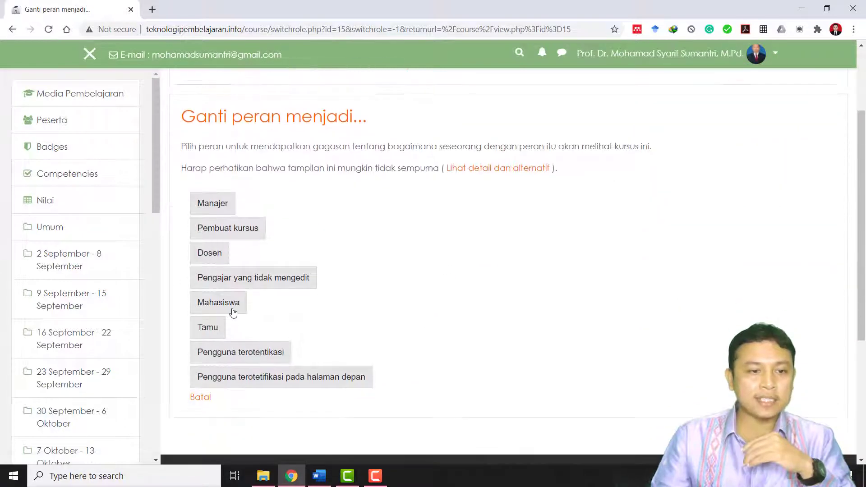
pyautogui.click(233, 310)
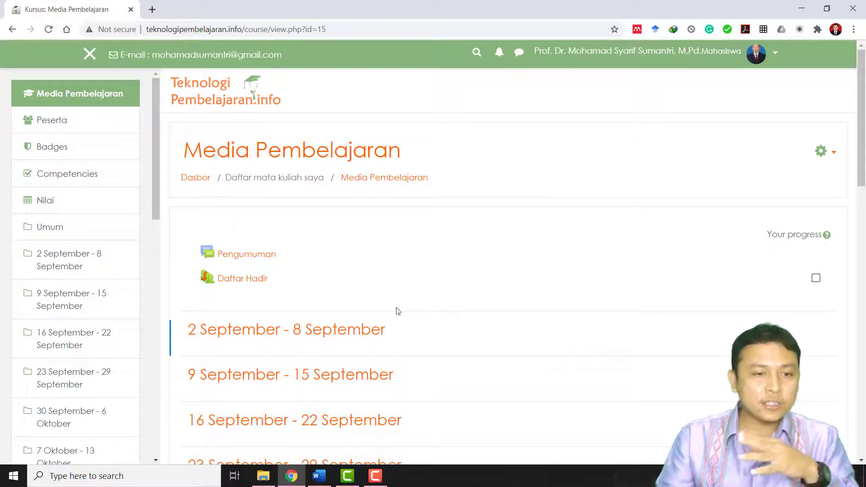
# - Open Daftar Hadir as a student, submit attendance for the 3 September 2020 session and check the recorded entry
pyautogui.click(237, 281)
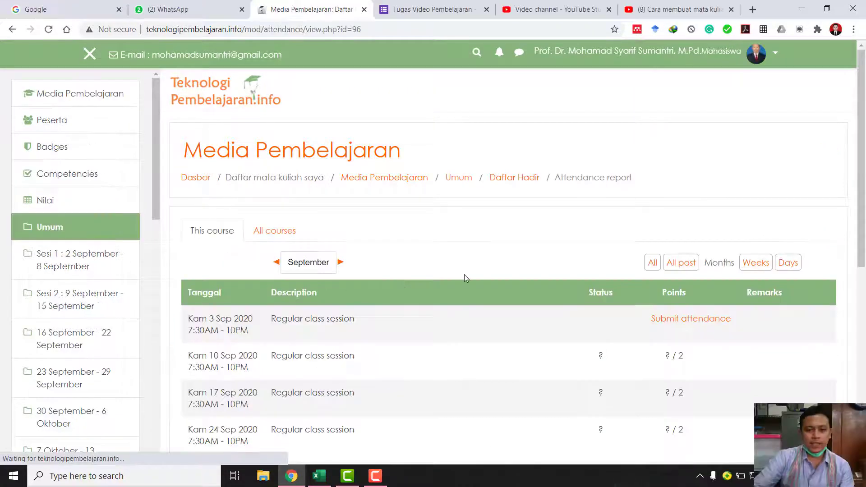
pyautogui.scroll(-1, 465, 274)
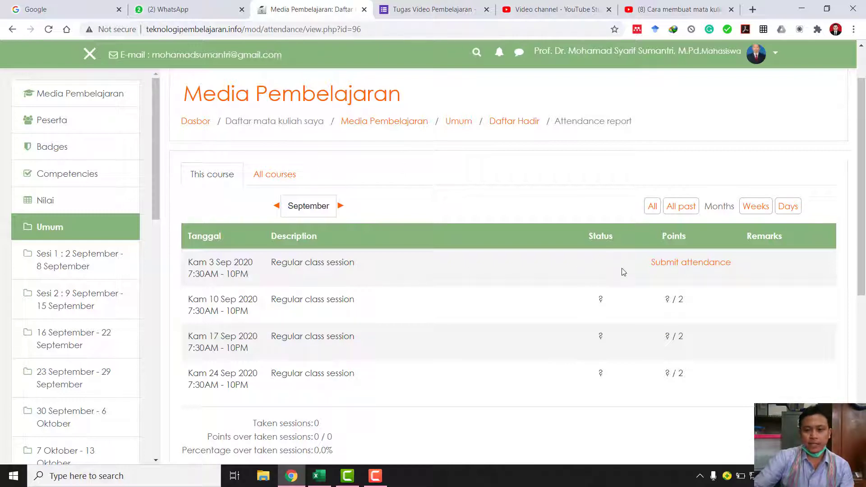
pyautogui.click(690, 267)
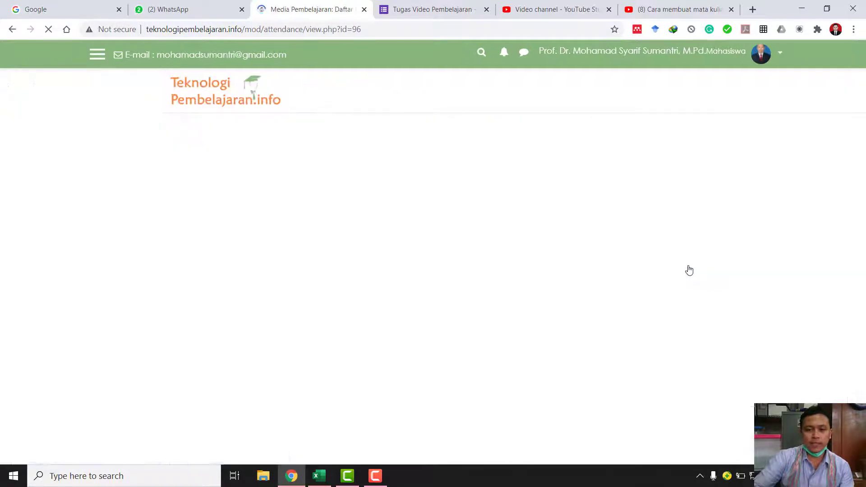
pyautogui.scroll(-2, 566, 265)
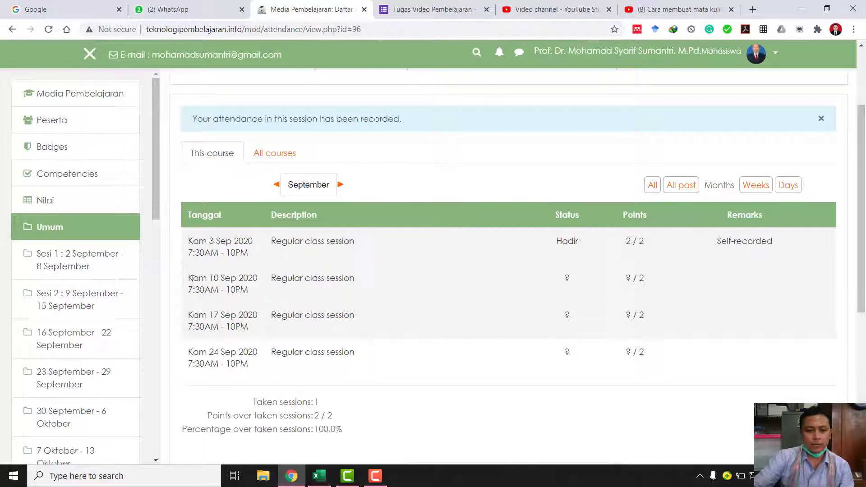
pyautogui.moveTo(193, 278); pyautogui.dragTo(249, 289)
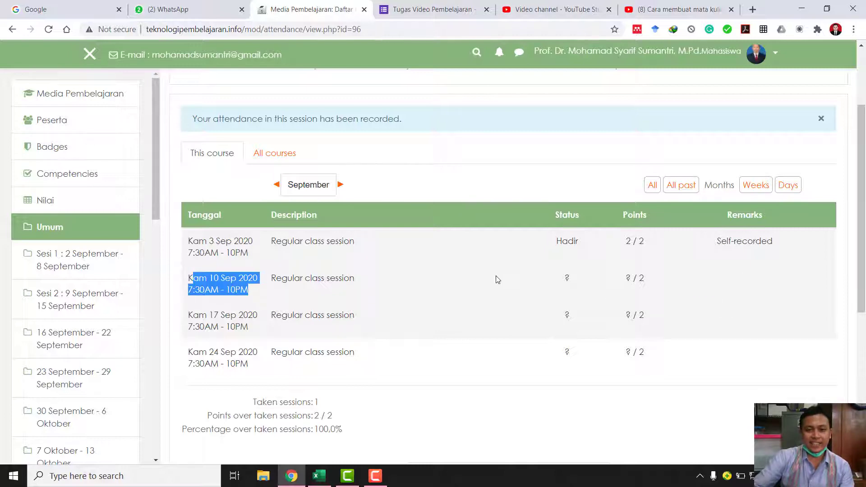
# - Go back to the Media Pembelajaran course page and return to the normal role
pyautogui.scroll(3, 496, 279)
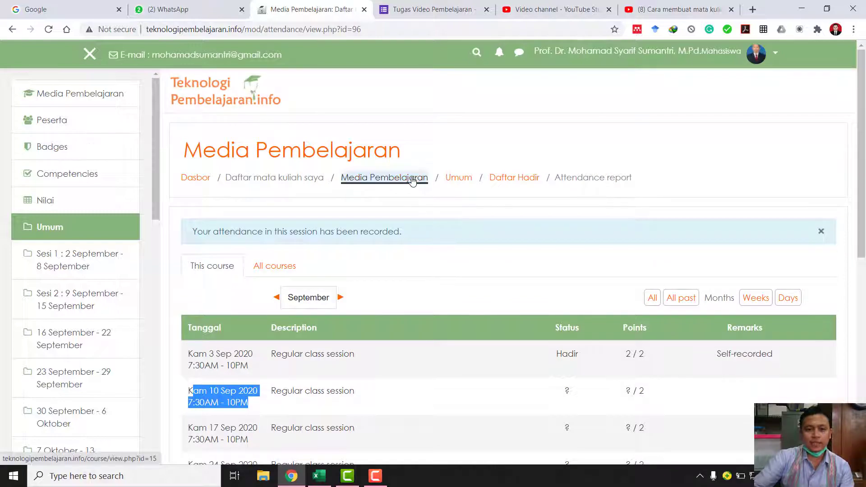
pyautogui.click(411, 181)
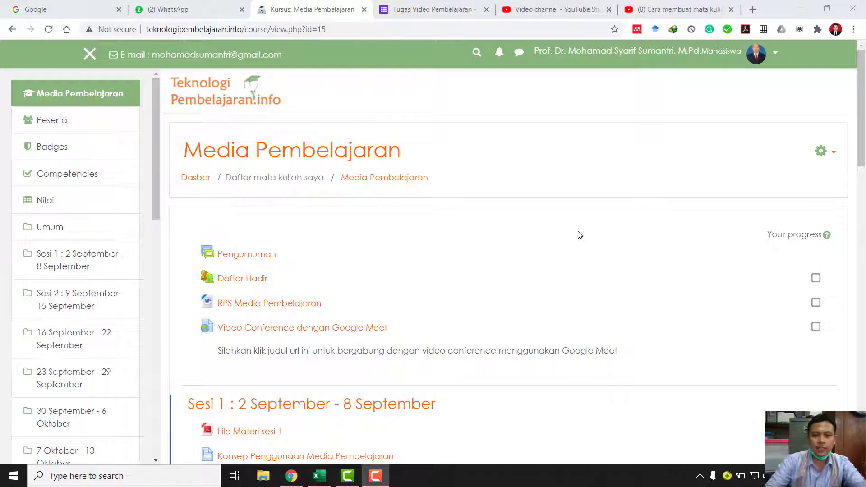
pyautogui.click(756, 53)
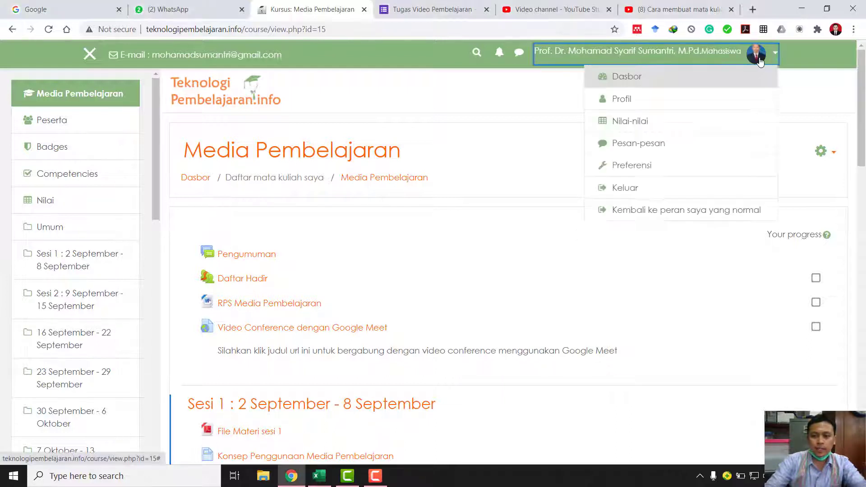
pyautogui.click(649, 212)
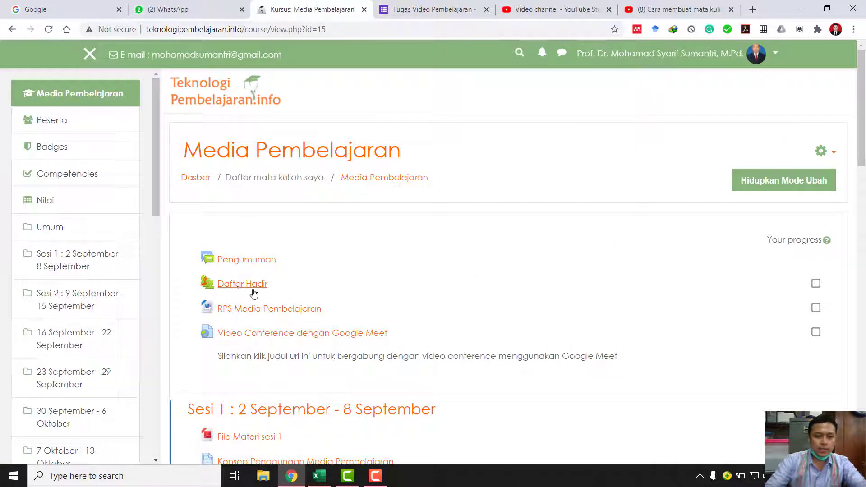
pyautogui.click(236, 289)
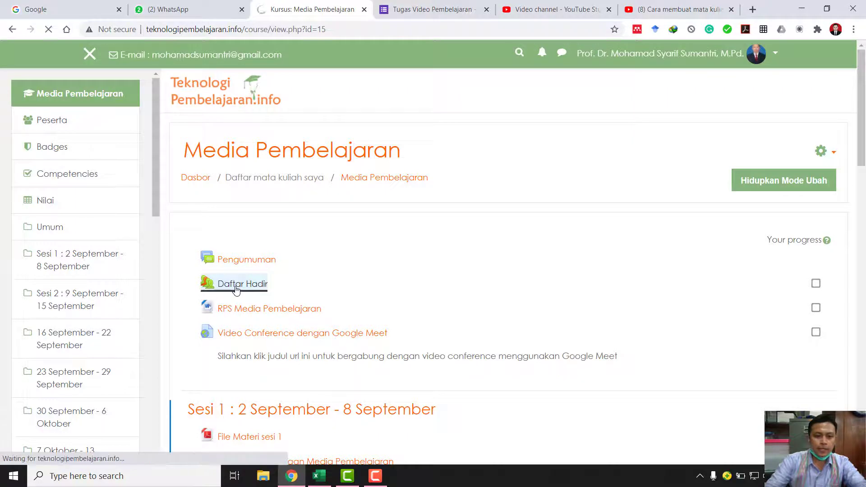
pyautogui.scroll(-1, 389, 292)
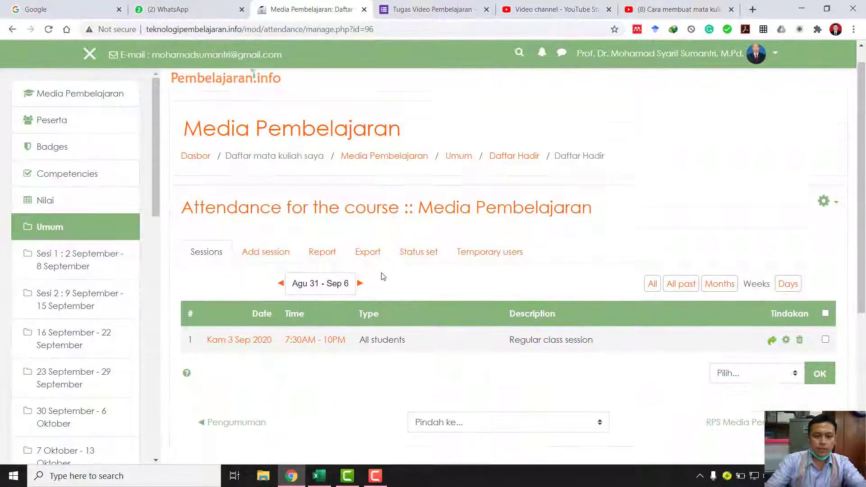
pyautogui.click(364, 222)
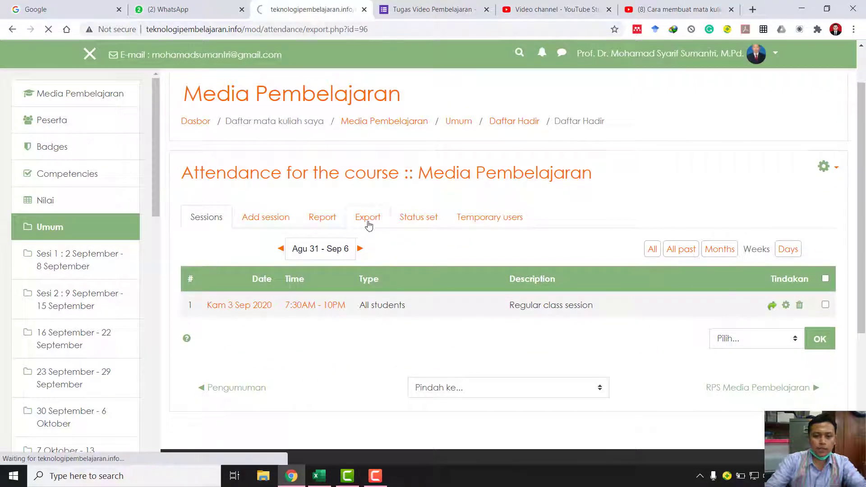
pyautogui.scroll(-2, 411, 286)
pyautogui.scroll(-7, 411, 286)
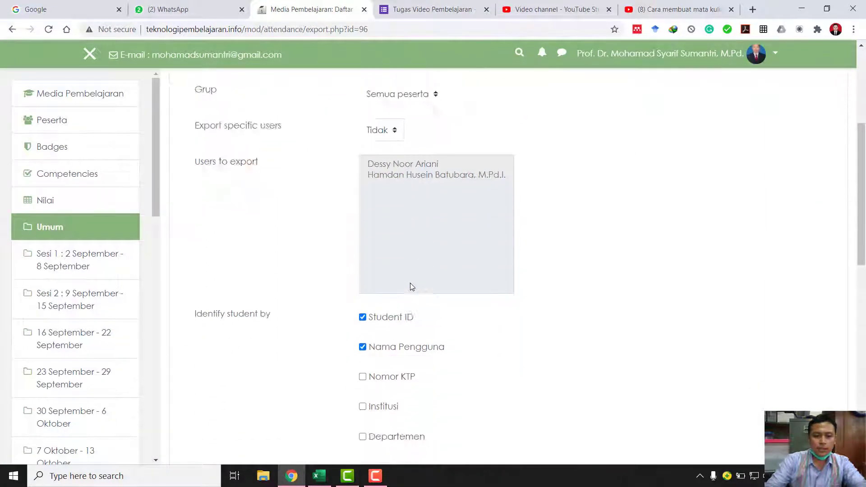
pyautogui.scroll(-2, 410, 286)
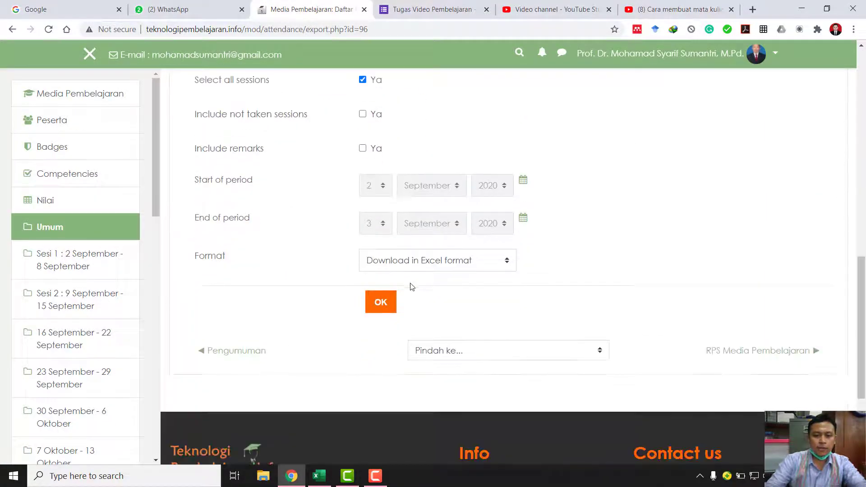
pyautogui.click(382, 307)
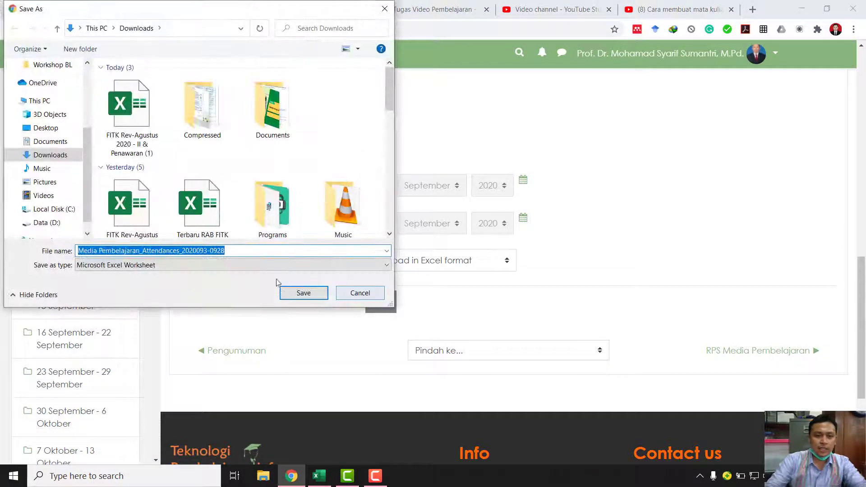
pyautogui.click(303, 296)
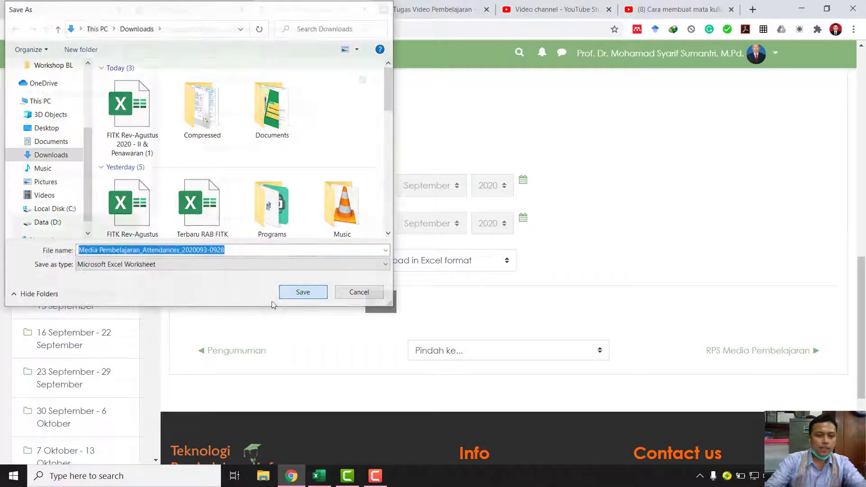
# - Open the downloaded attendance workbook in Excel and examine the student names, the H, T, I and A status columns and the percentages
pyautogui.click(90, 452)
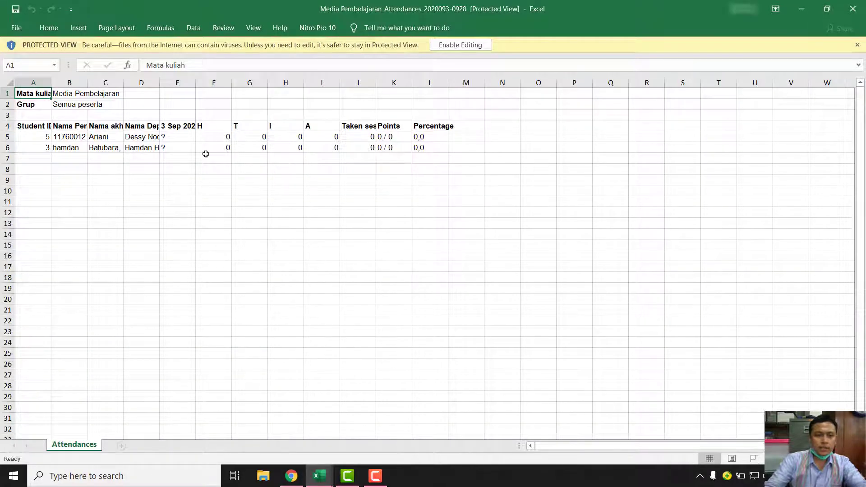
pyautogui.click(112, 135)
pyautogui.click(58, 136)
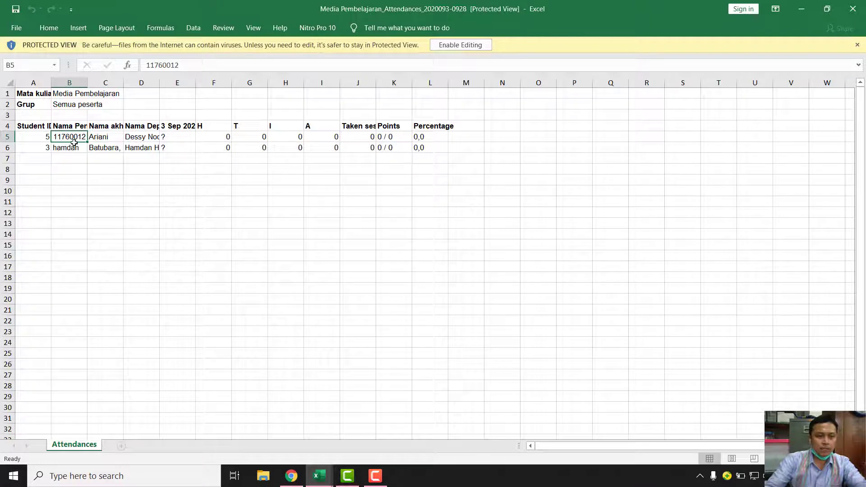
pyautogui.moveTo(74, 143); pyautogui.dragTo(149, 149)
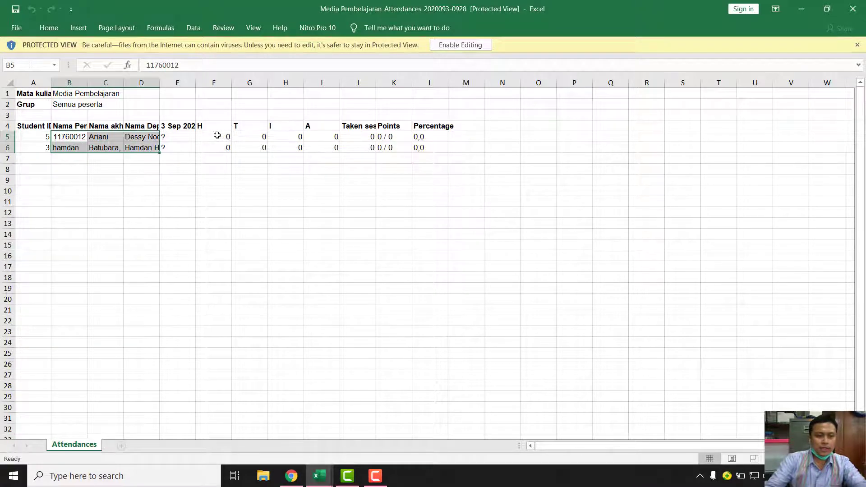
pyautogui.moveTo(228, 138); pyautogui.dragTo(277, 147)
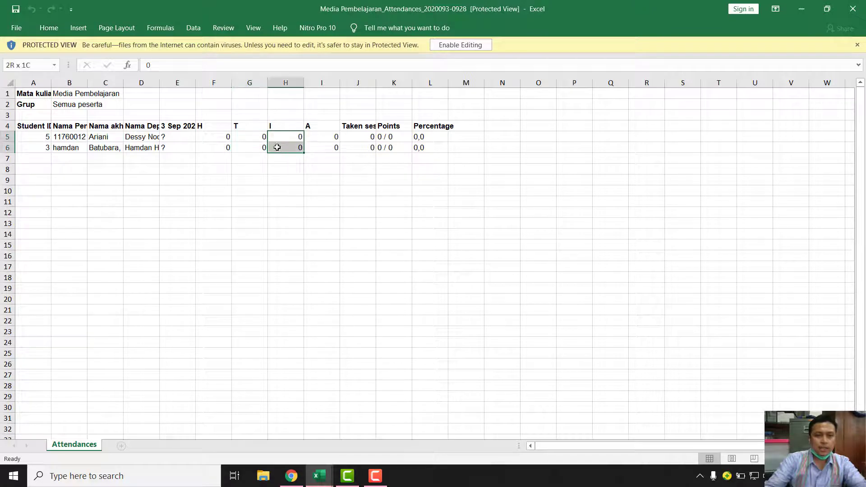
pyautogui.click(308, 149)
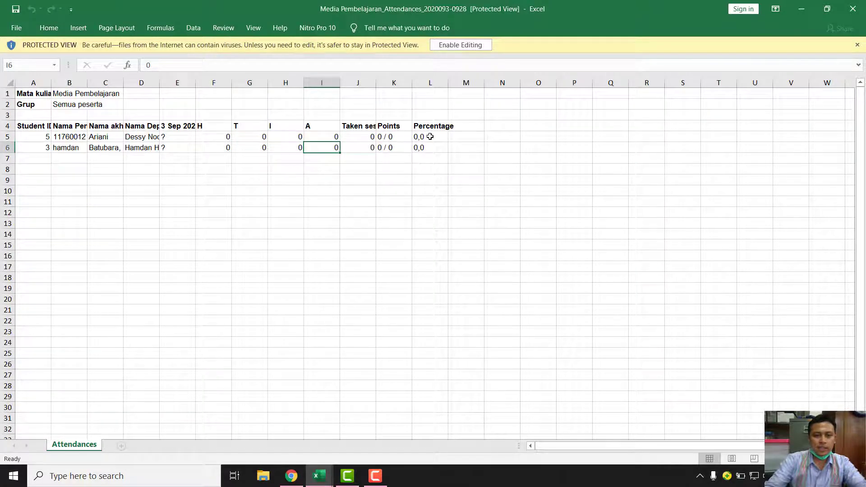
pyautogui.moveTo(430, 136); pyautogui.dragTo(432, 148)
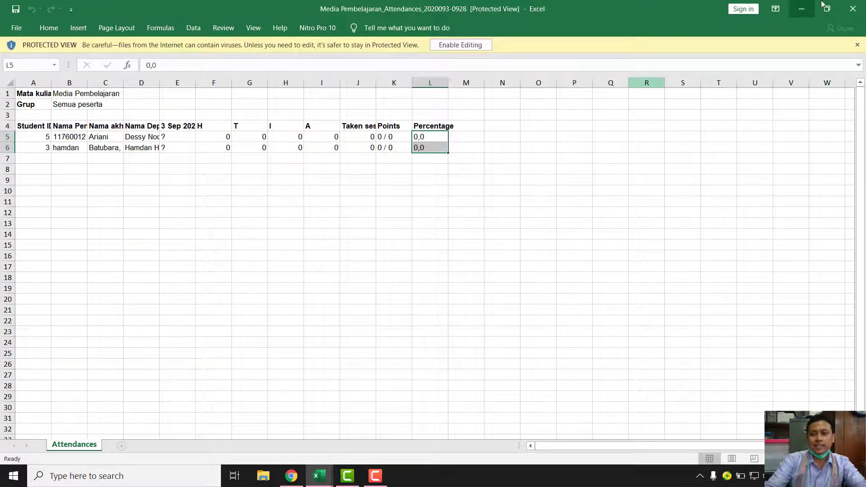
# - Minimize both open Excel workbooks and return to the attendance export page in Chrome
pyautogui.click(802, 9)
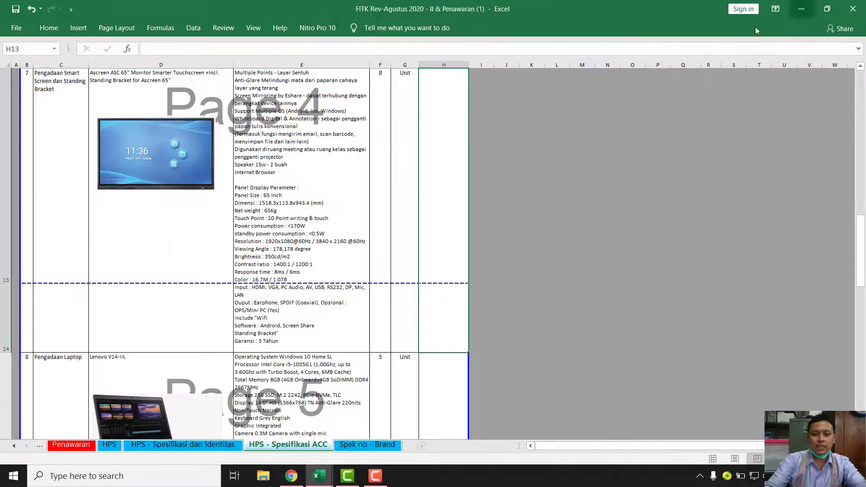
pyautogui.click(801, 9)
pyautogui.scroll(14, 615, 204)
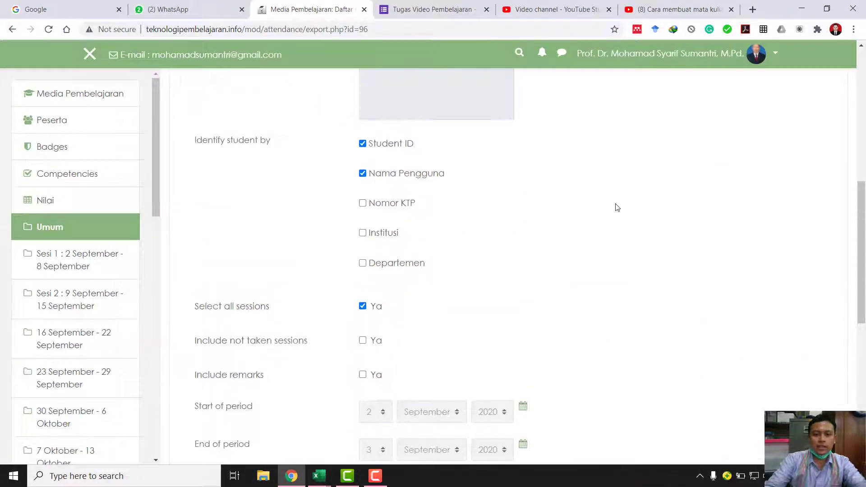